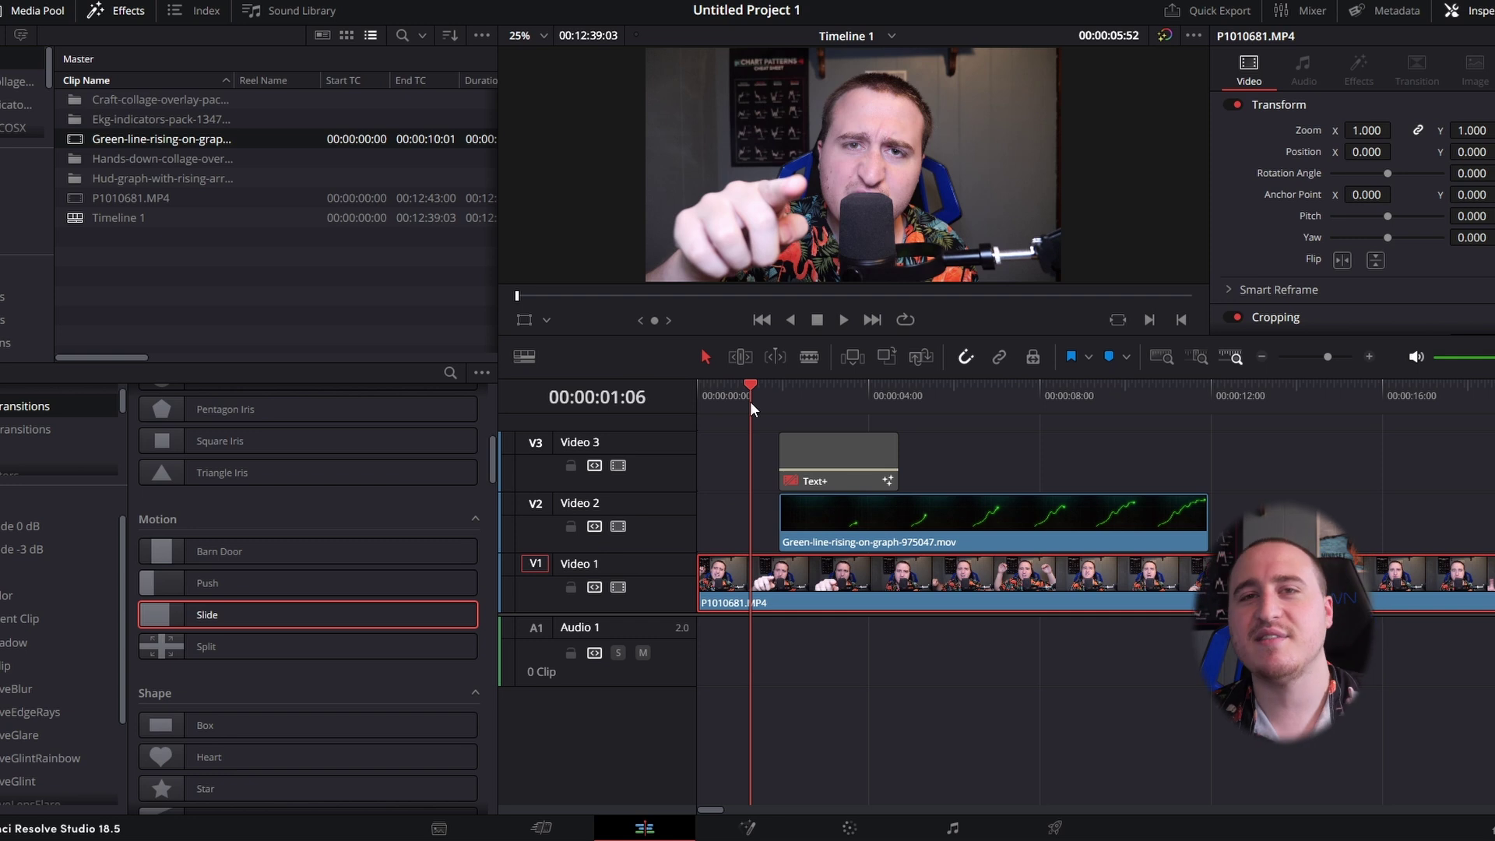
{"action": "right_click", "coordinate": [752, 403]}
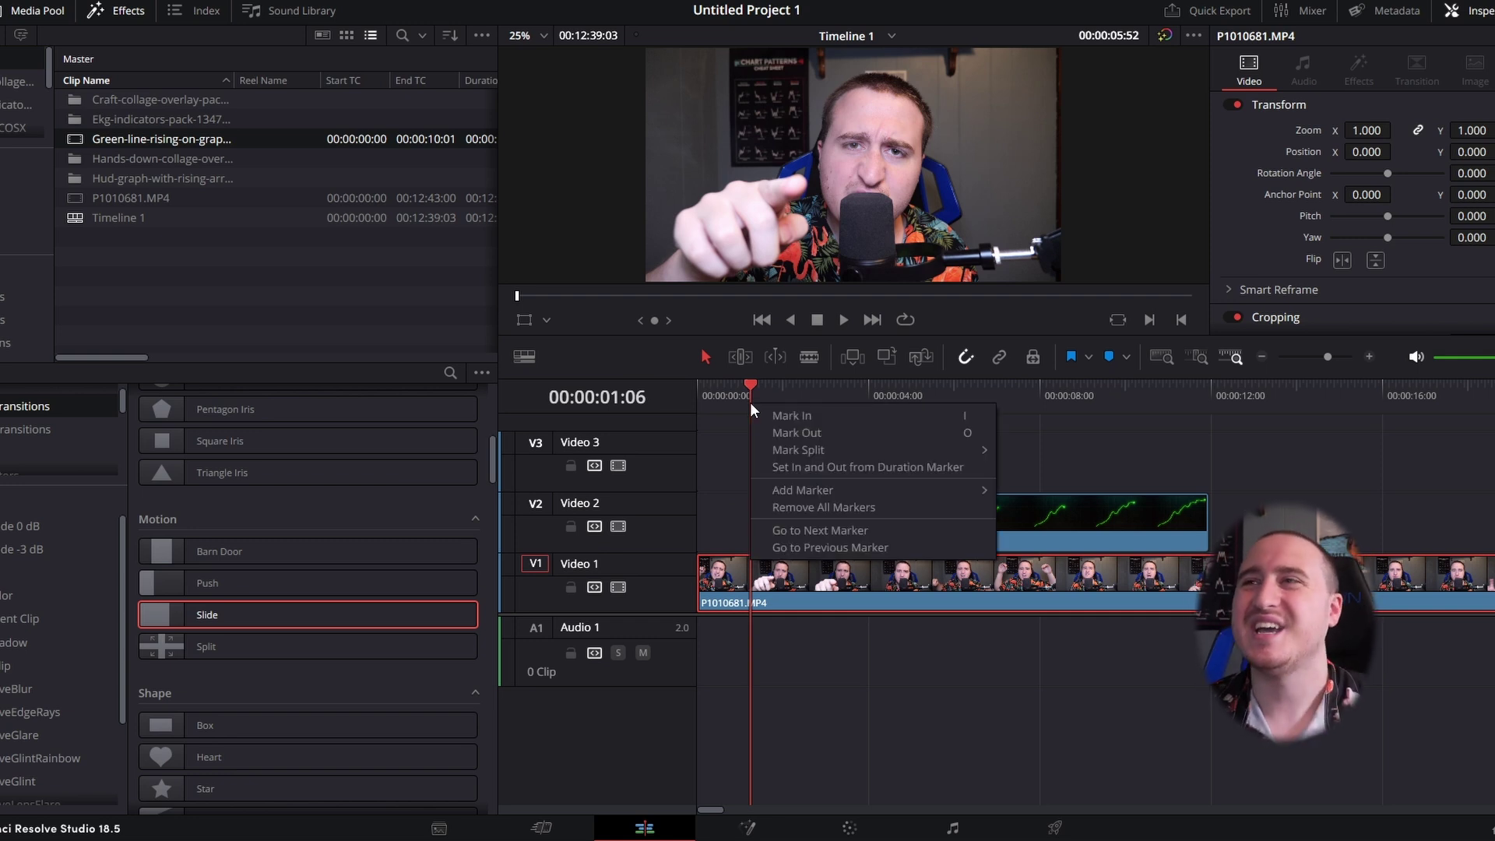
{"action": "left_click", "coordinate": [732, 455]}
{"action": "left_click_drag", "start_coordinate": [747, 383], "coordinate": [759, 385]}
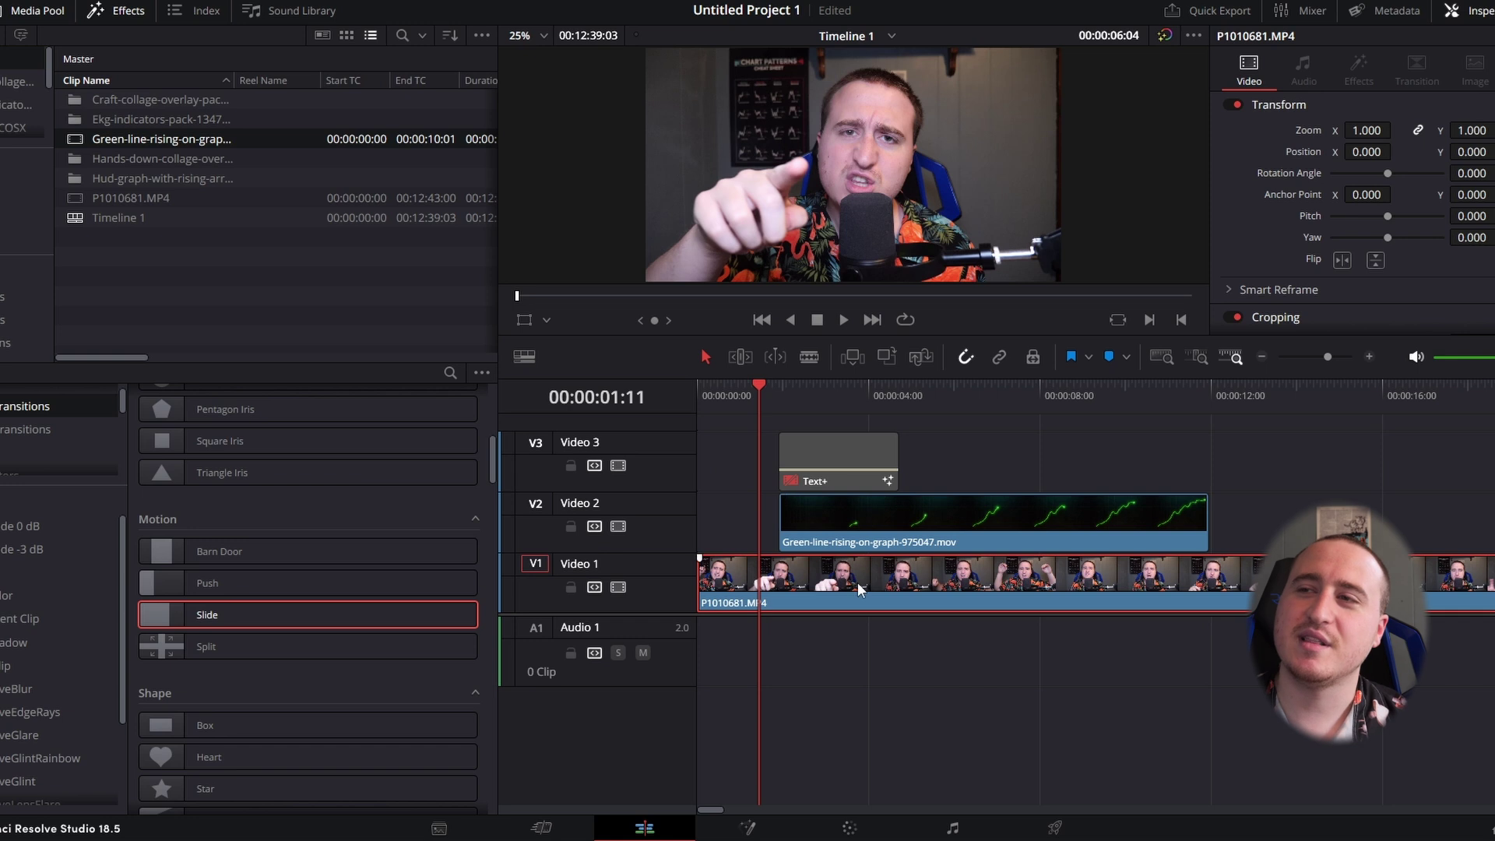
- Play back the opening of the timeline to preview how the overlay clips appear
{"action": "left_click", "coordinate": [942, 395]}
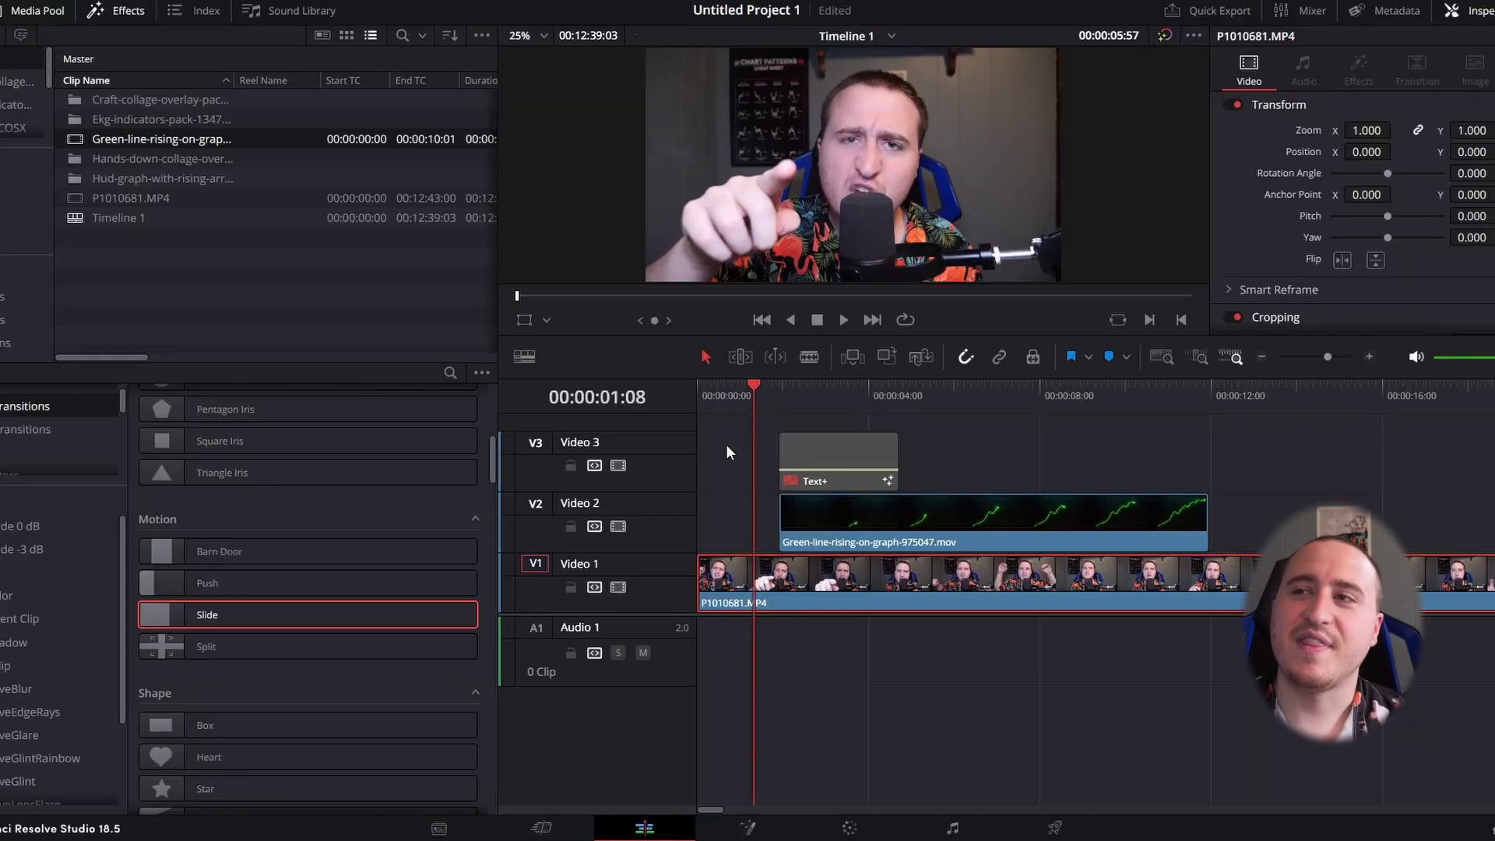
{"action": "left_click", "coordinate": [726, 446]}
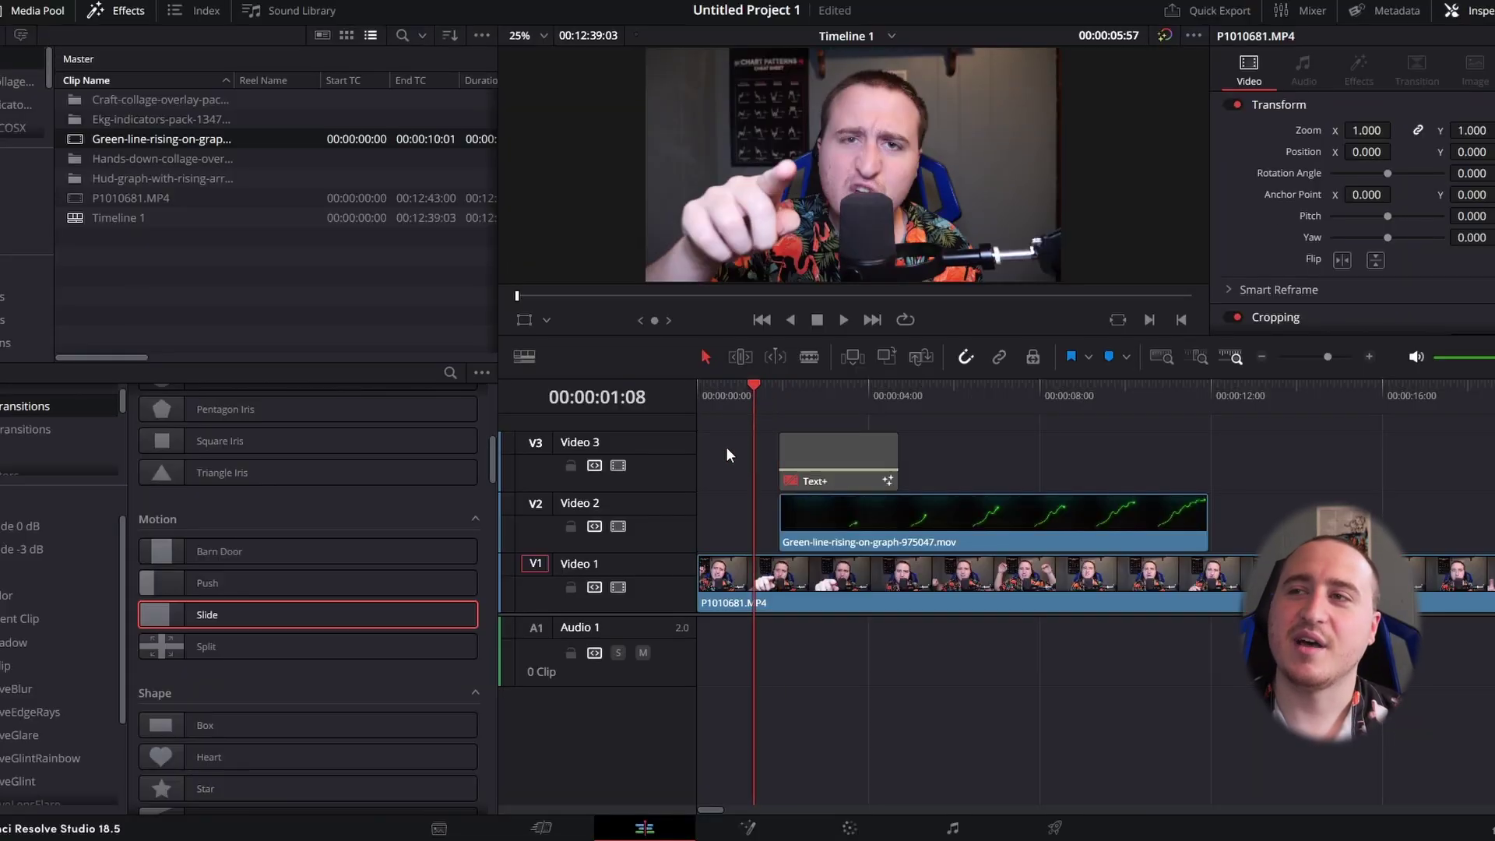
{"action": "key", "text": "space"}
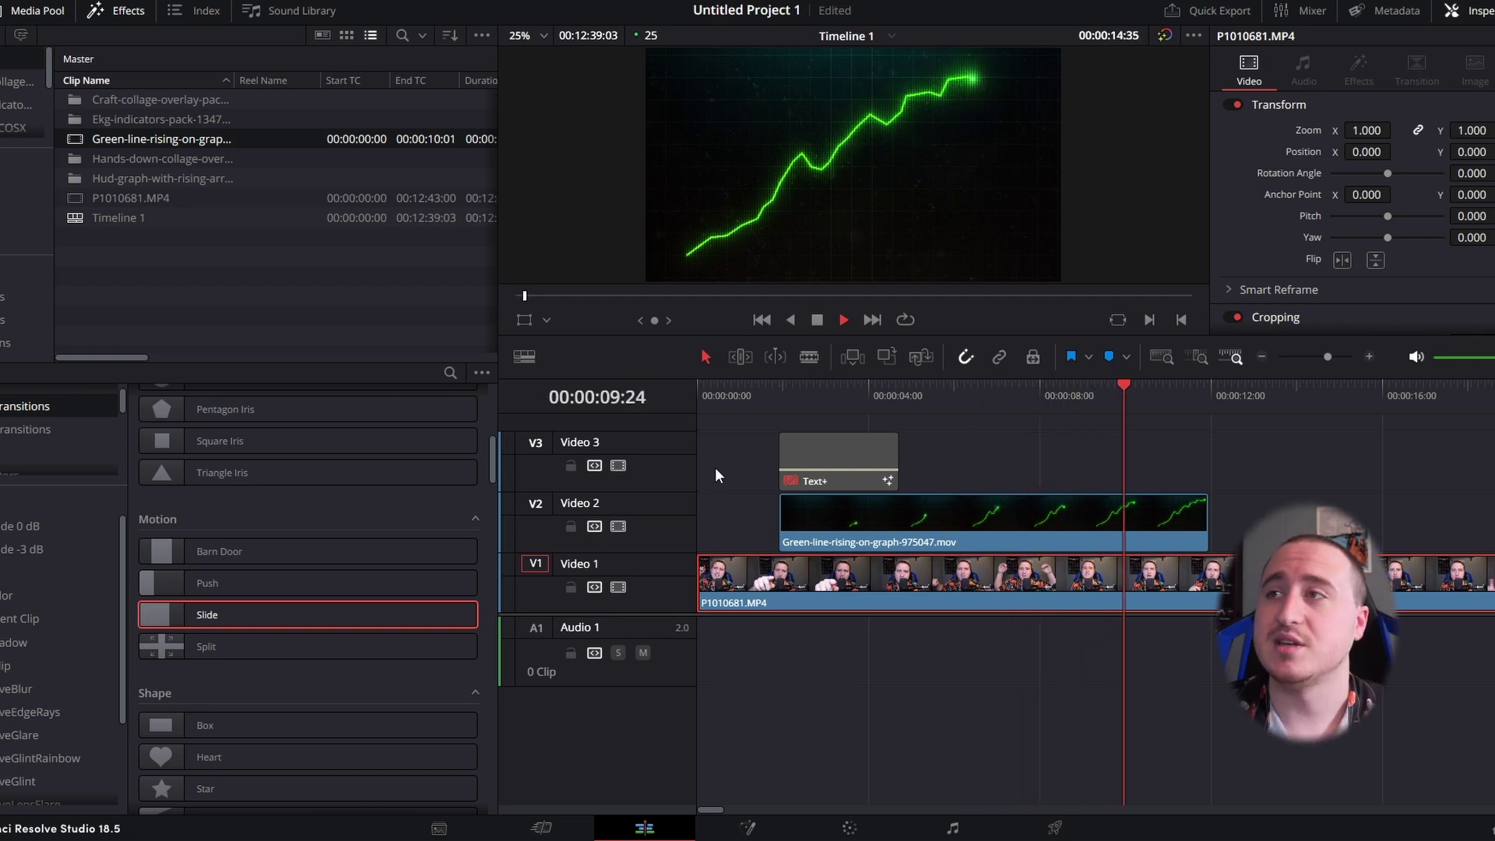
{"action": "left_click", "coordinate": [715, 467]}
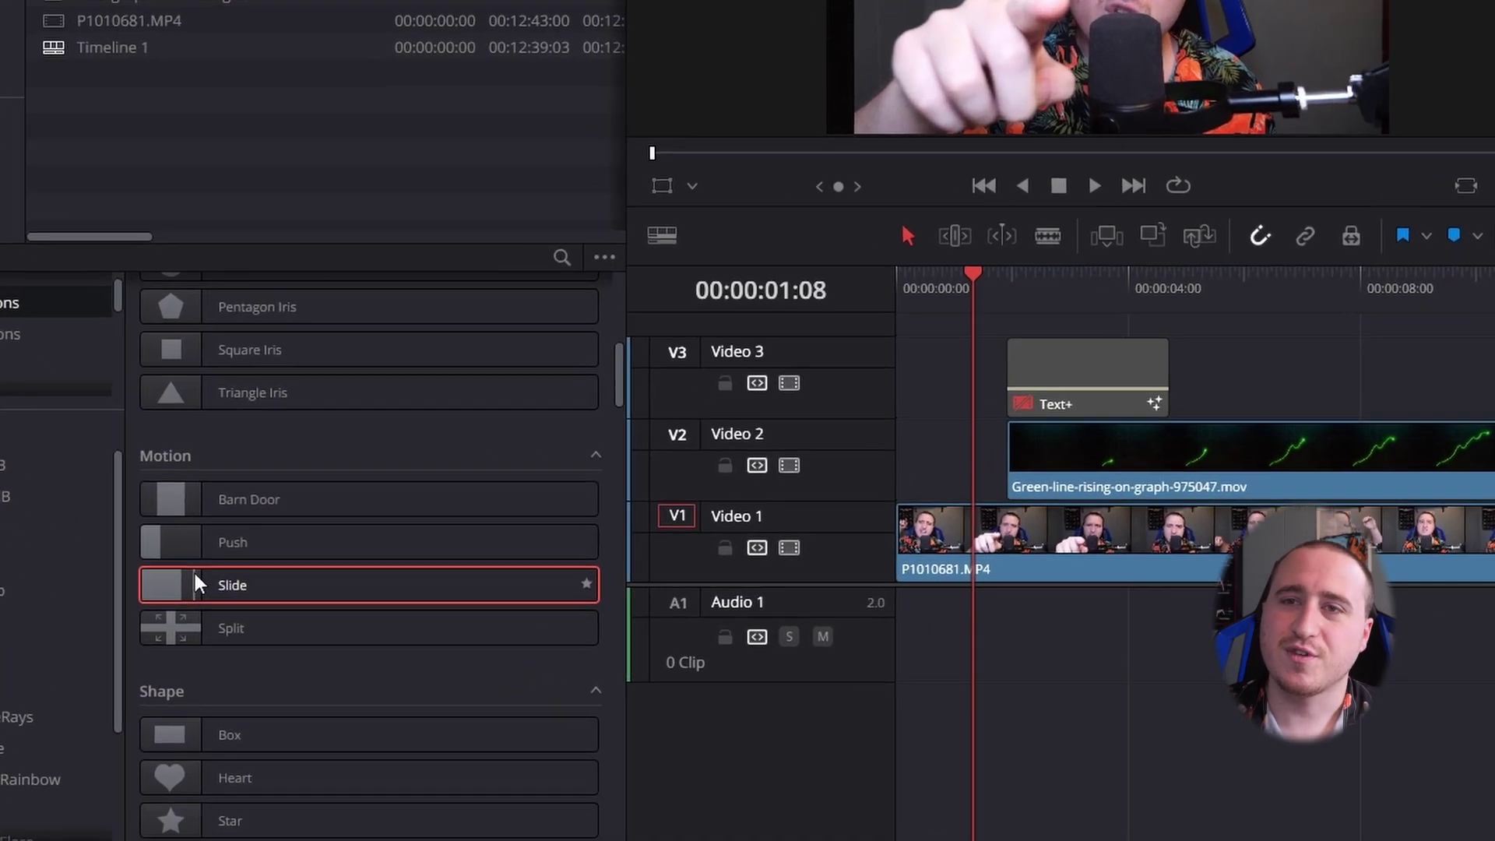
- Add a Slide transition to both the start and the end of the green line graph clip on Video 2
{"action": "left_click_drag", "start_coordinate": [255, 605], "coordinate": [841, 518]}
{"action": "left_click_drag", "start_coordinate": [1071, 372], "coordinate": [1108, 370]}
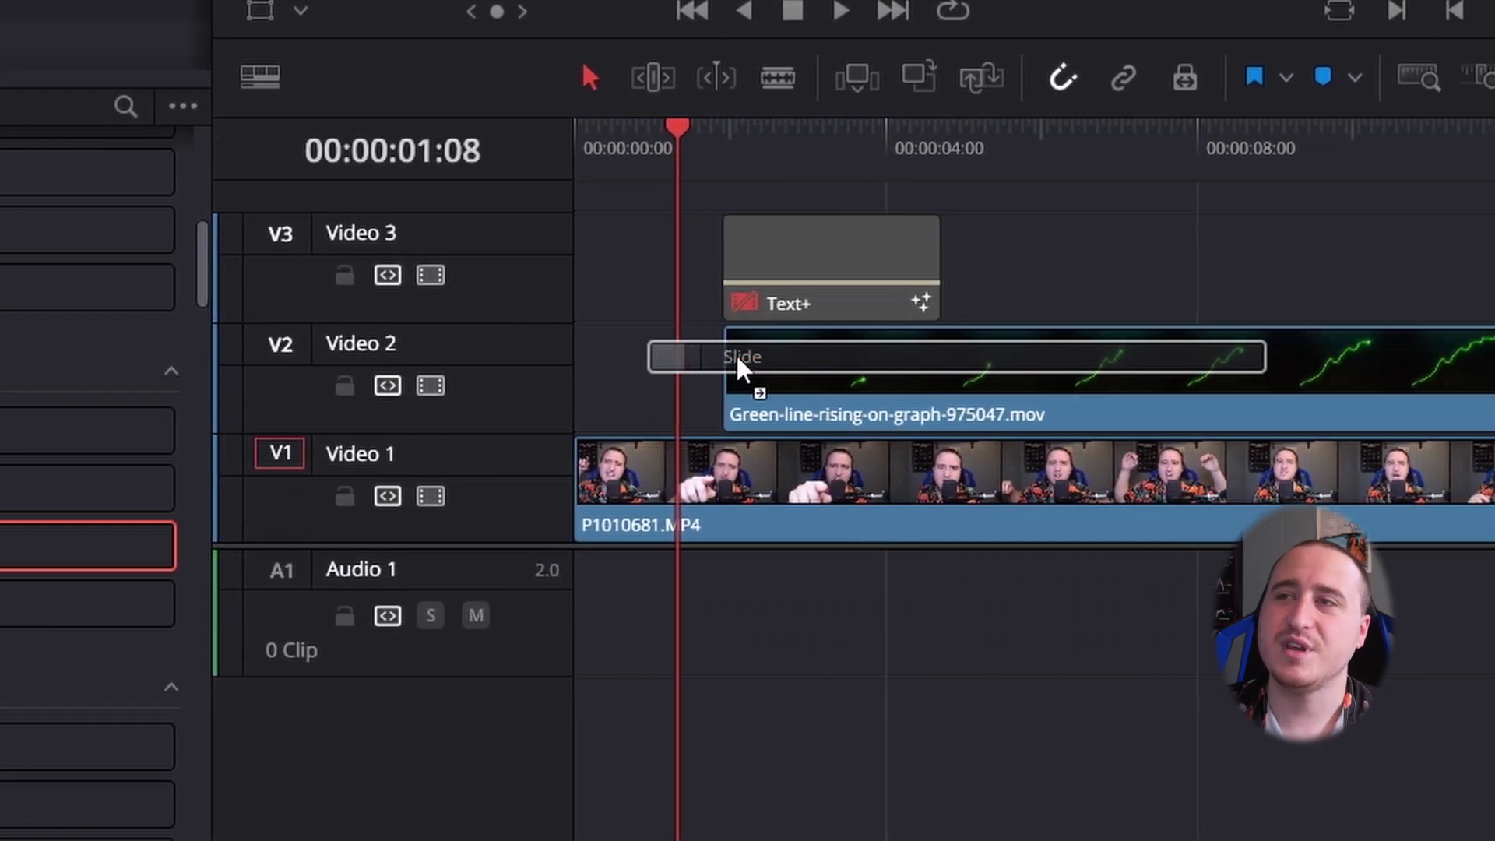
{"action": "left_click_drag", "start_coordinate": [736, 353], "coordinate": [770, 353]}
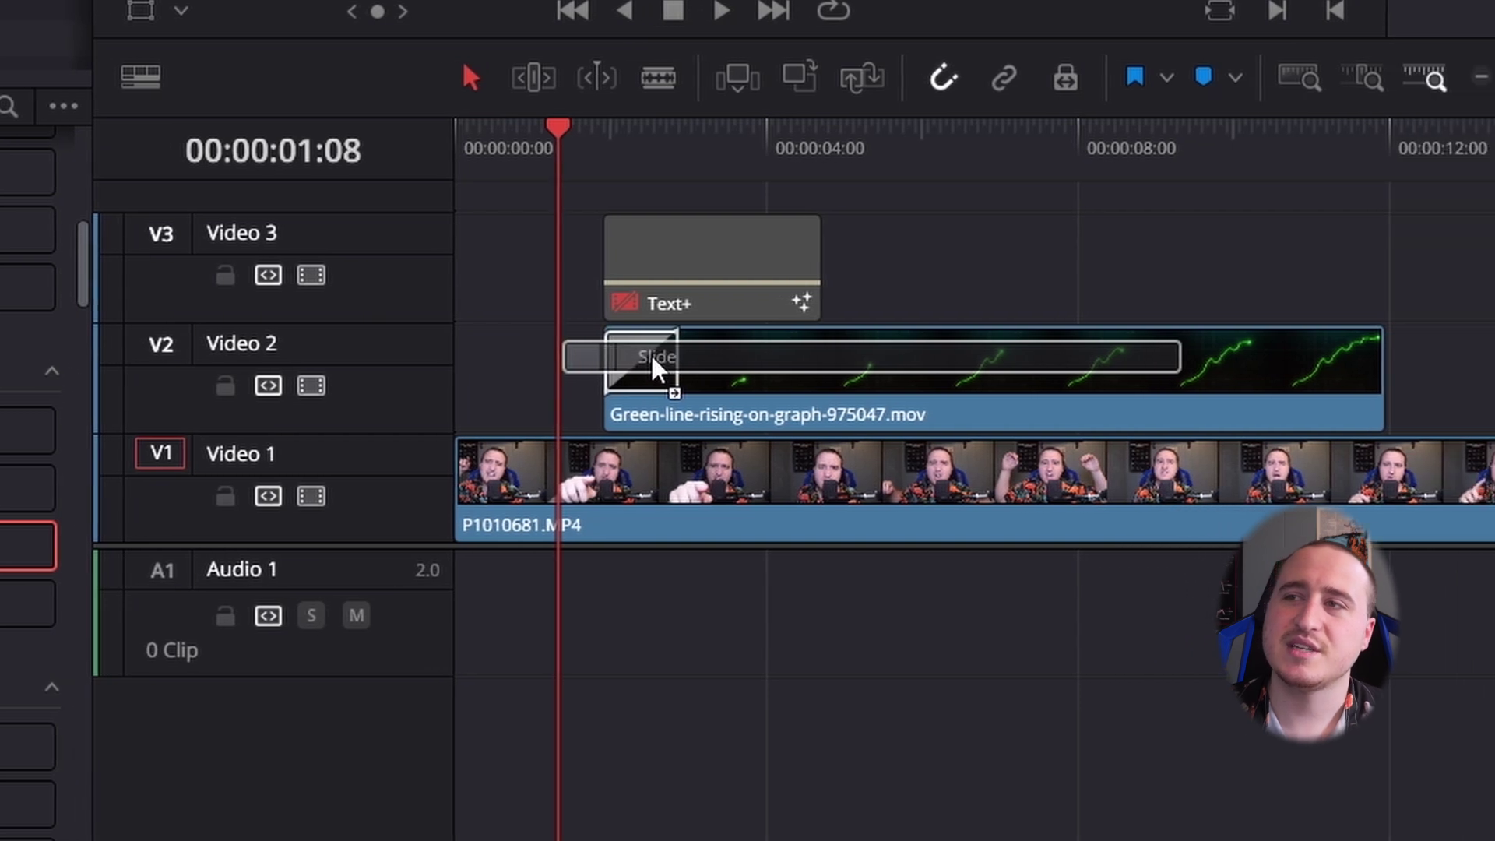
{"action": "left_click_drag", "start_coordinate": [651, 353], "coordinate": [1024, 343]}
{"action": "left_click_drag", "start_coordinate": [905, 347], "coordinate": [474, 363]}
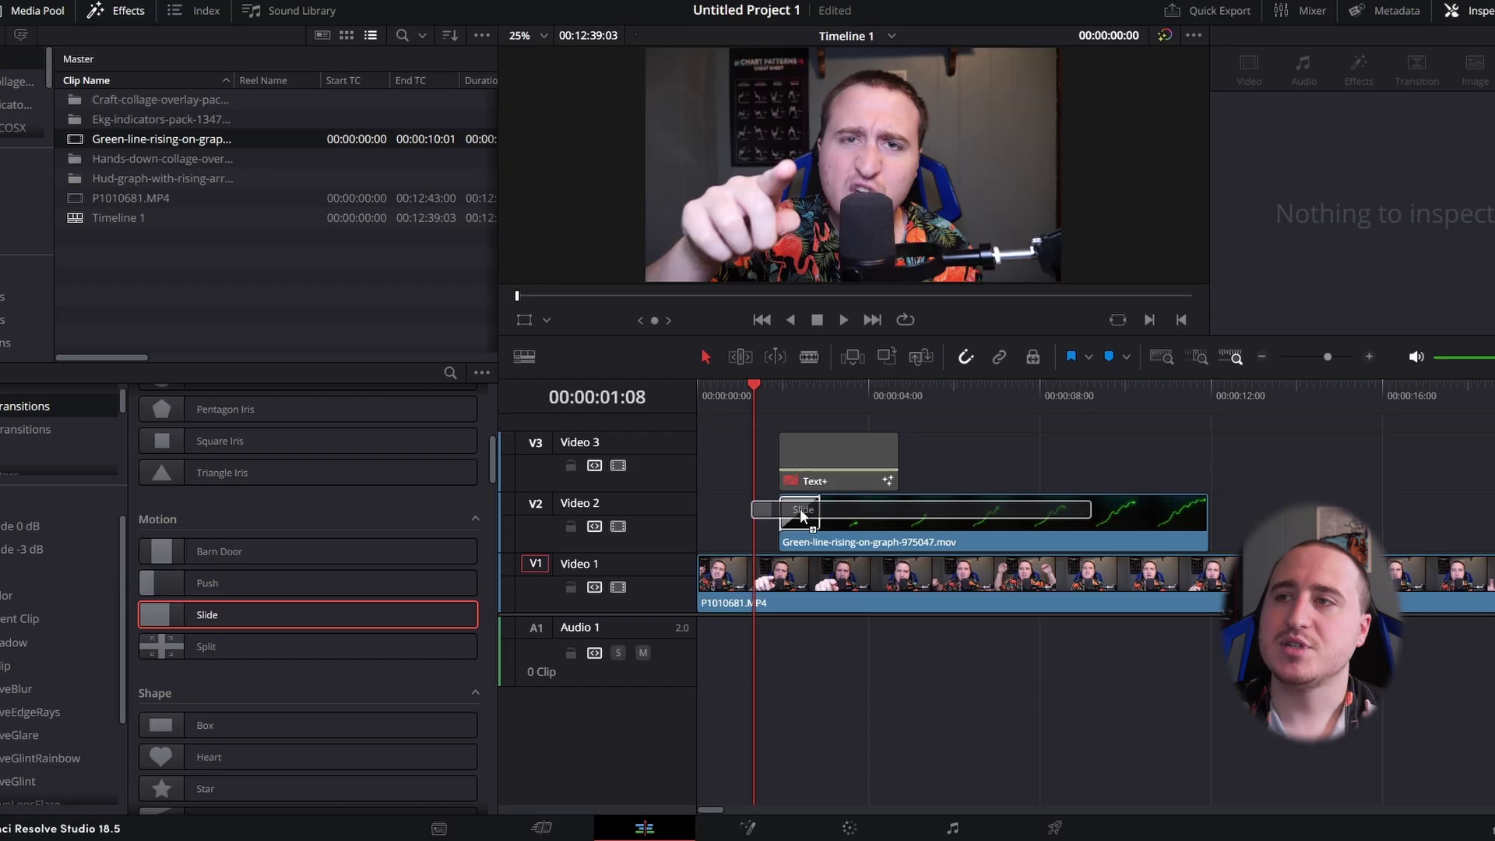
{"action": "left_click_drag", "start_coordinate": [802, 516], "coordinate": [1189, 513]}
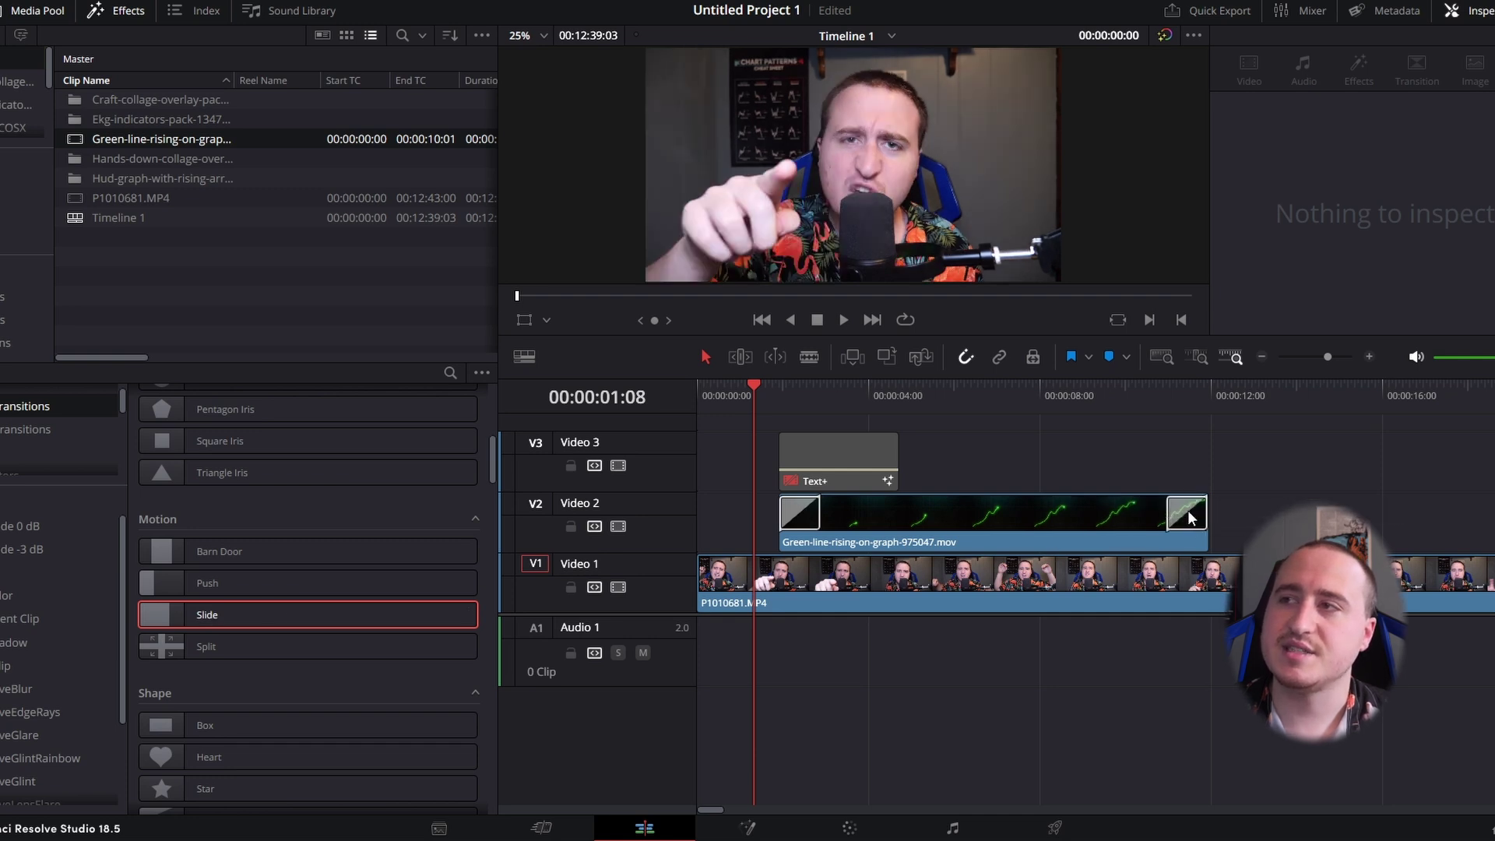
- Enable the Text+ clip on Video 3 and save the project
{"action": "left_click", "coordinate": [804, 466]}
{"action": "key", "text": "d"}
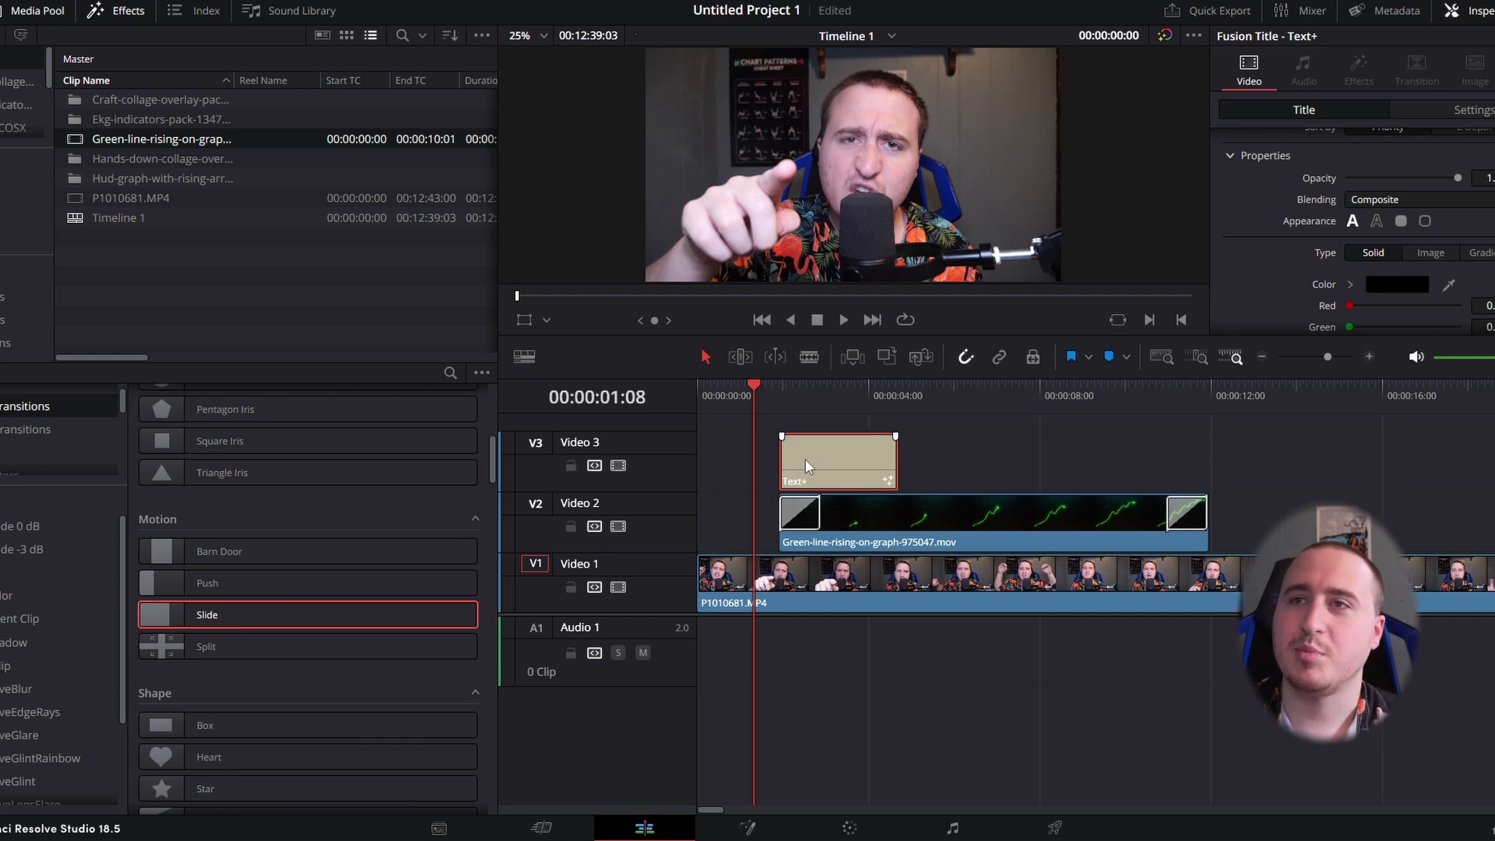
{"action": "key", "text": "ctrl+s"}
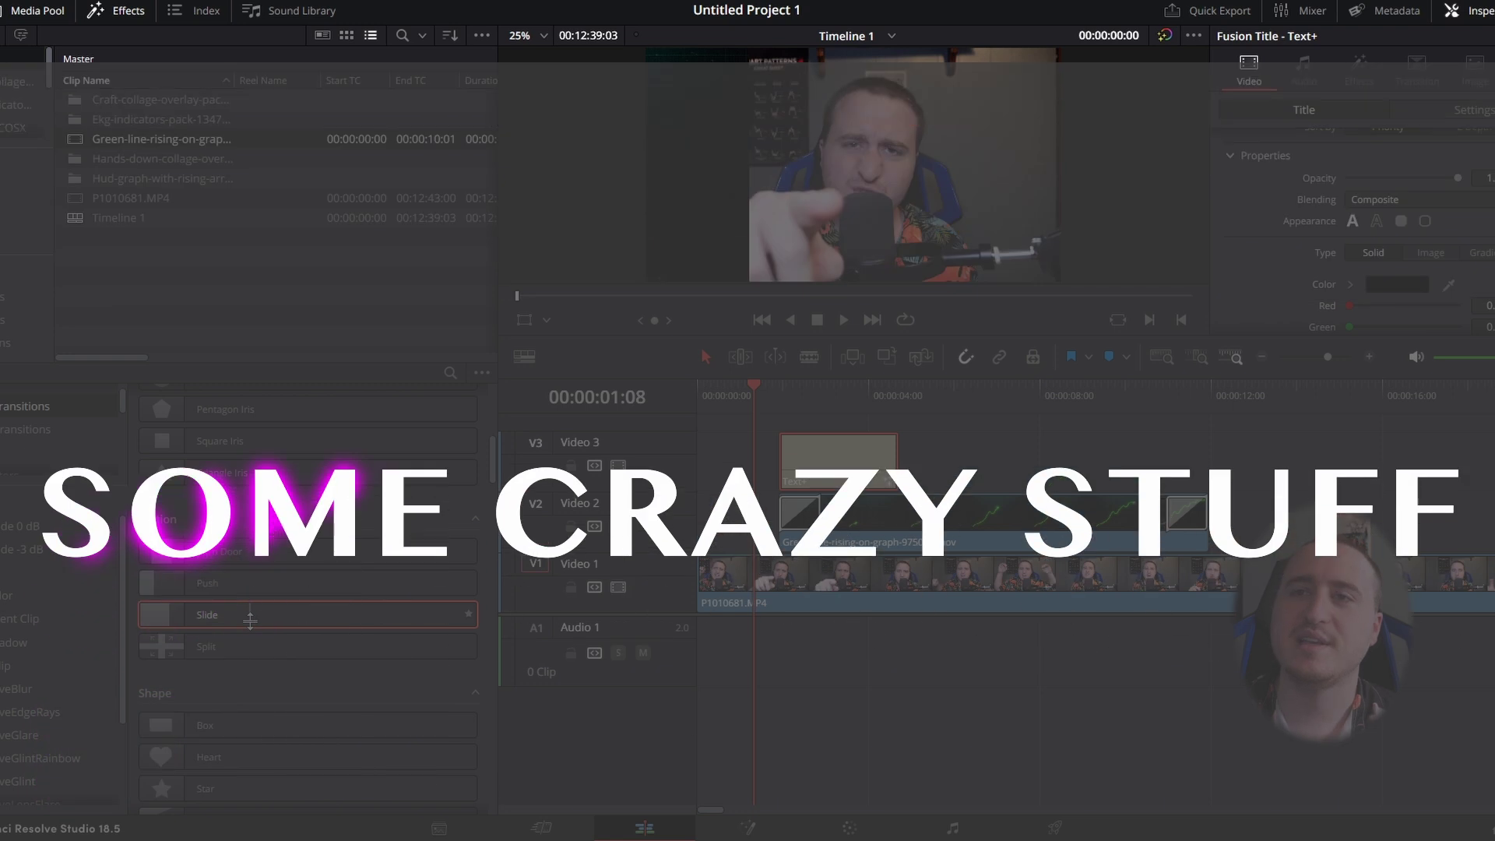
- Add a Slide transition to both the start and the end of the Text+ clip on Video 3
{"action": "left_click_drag", "start_coordinate": [236, 616], "coordinate": [810, 471]}
{"action": "left_click_drag", "start_coordinate": [250, 615], "coordinate": [879, 456]}
{"action": "left_click", "coordinate": [1011, 448]}
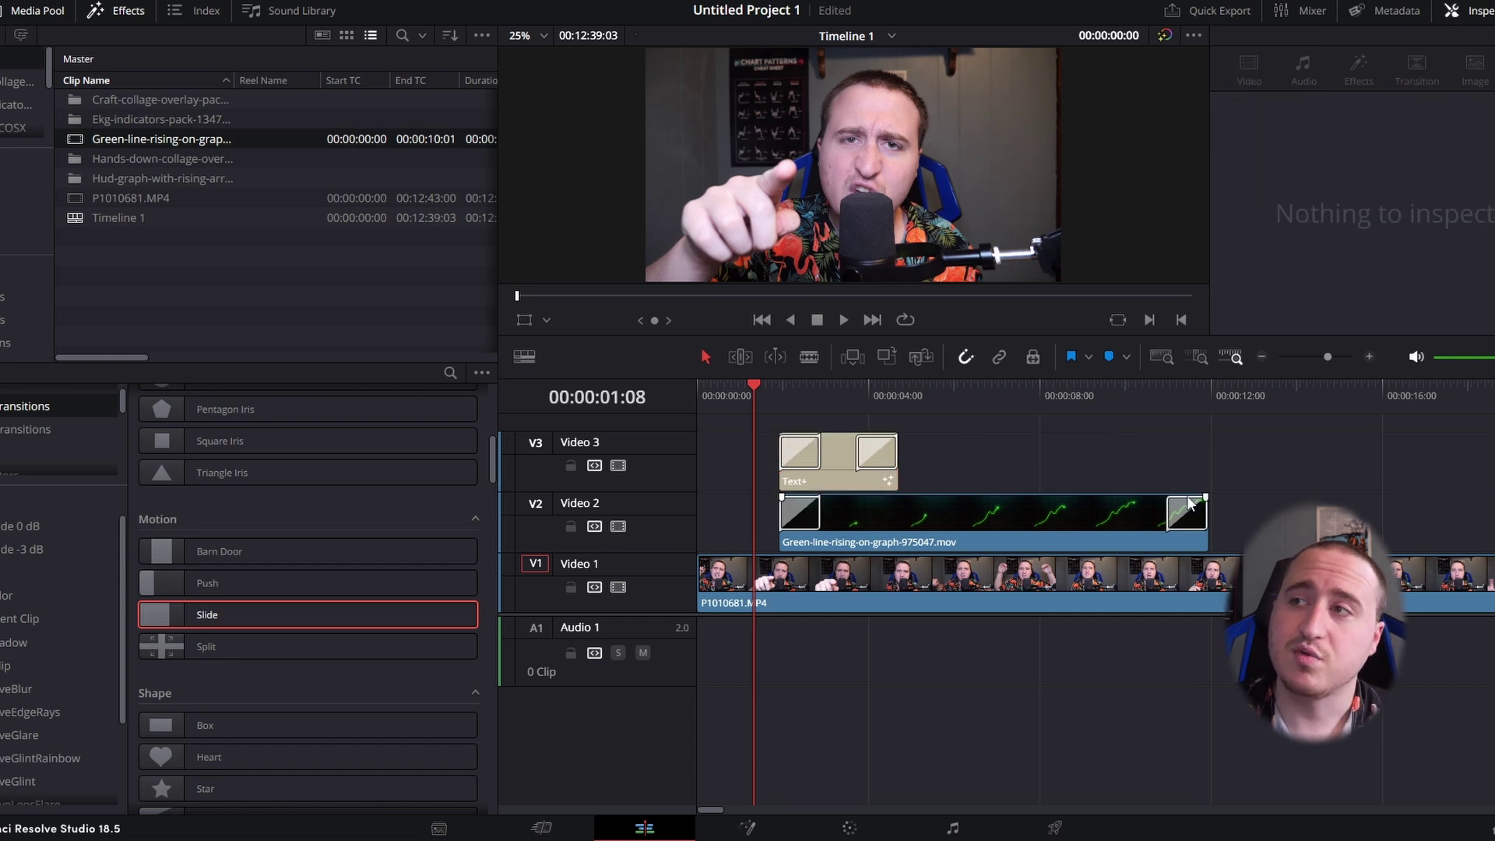
- Shorten the green line graph clip so that it ends at about 6 seconds on the timeline, and play the result
{"action": "left_click_drag", "start_coordinate": [1207, 514], "coordinate": [957, 516]}
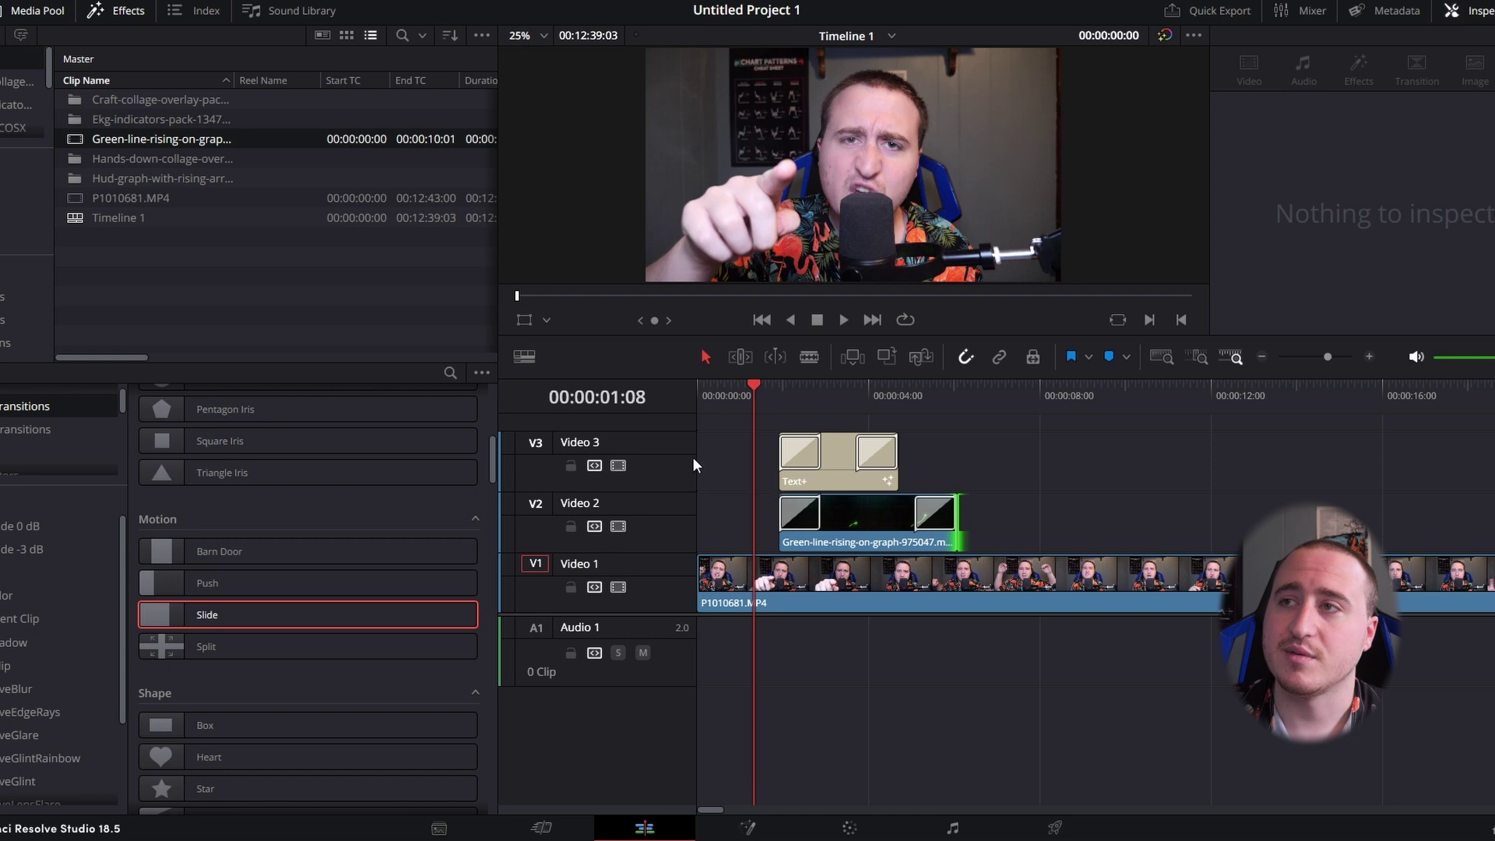
{"action": "left_click", "coordinate": [847, 319]}
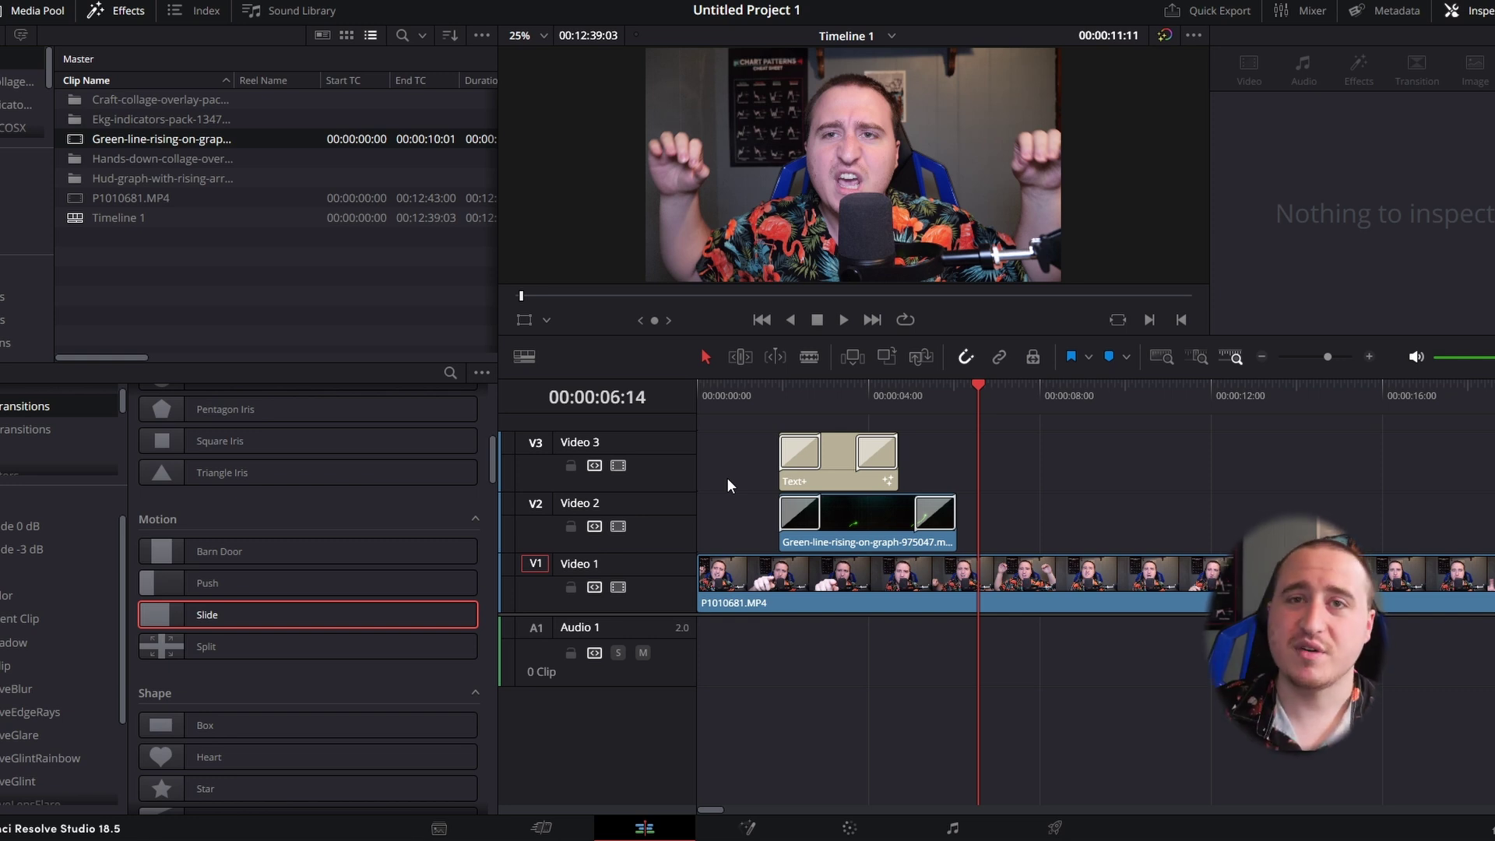
- Lengthen the Slide transition at the start of the graph clip to 1.4 seconds (35 frames)
{"action": "left_click_drag", "start_coordinate": [848, 388], "coordinate": [783, 393]}
{"action": "left_click", "coordinate": [806, 518]}
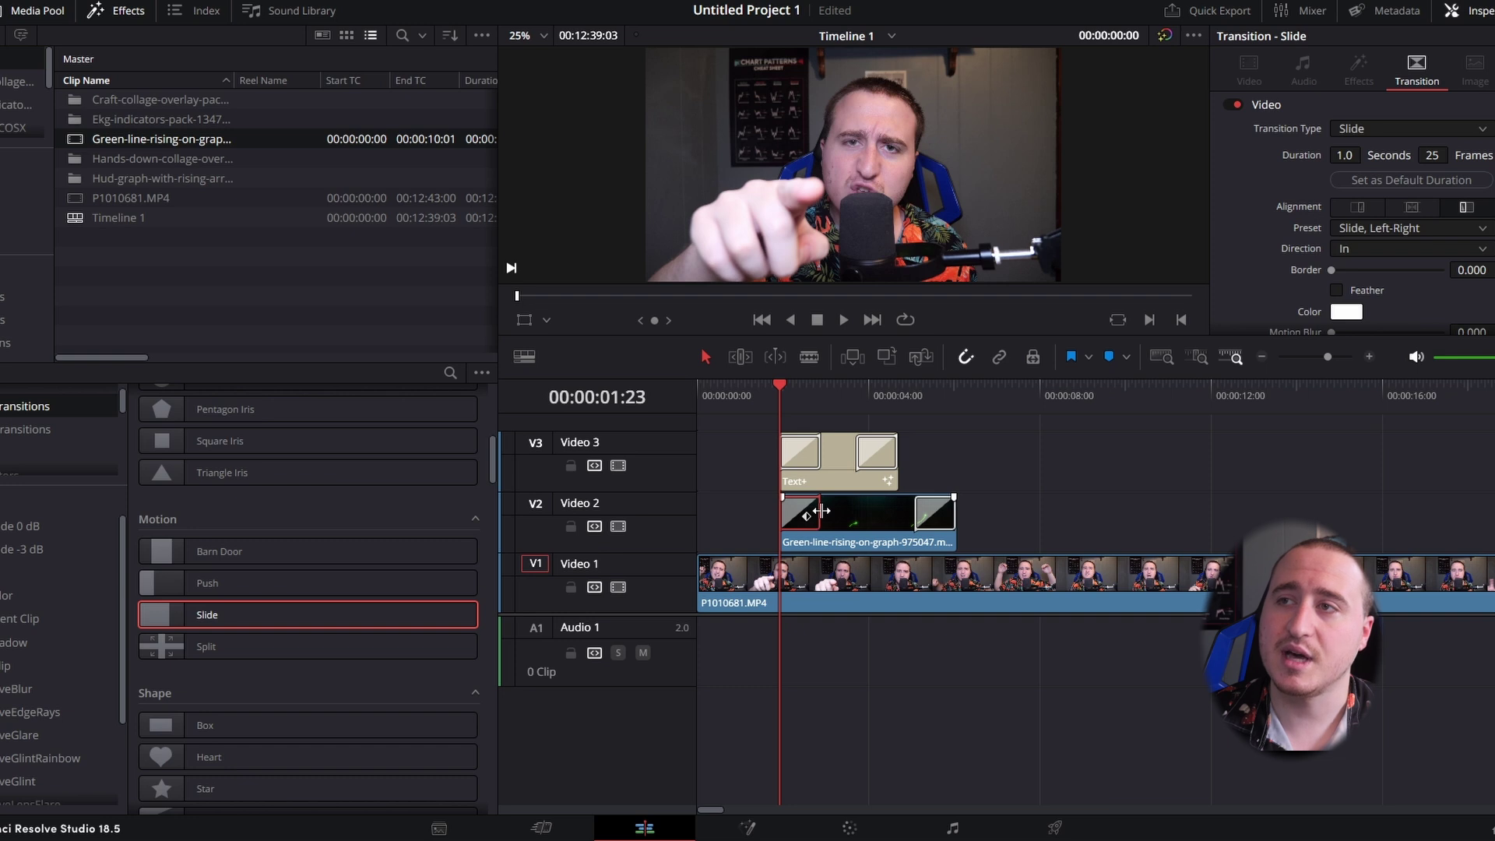
{"action": "mouse_move", "coordinate": [822, 511]}
{"action": "left_mouse_down"}
{"action": "mouse_move", "coordinate": [857, 512]}
{"action": "mouse_move", "coordinate": [833, 514]}
{"action": "left_mouse_up"}
{"action": "left_click", "coordinate": [808, 517]}
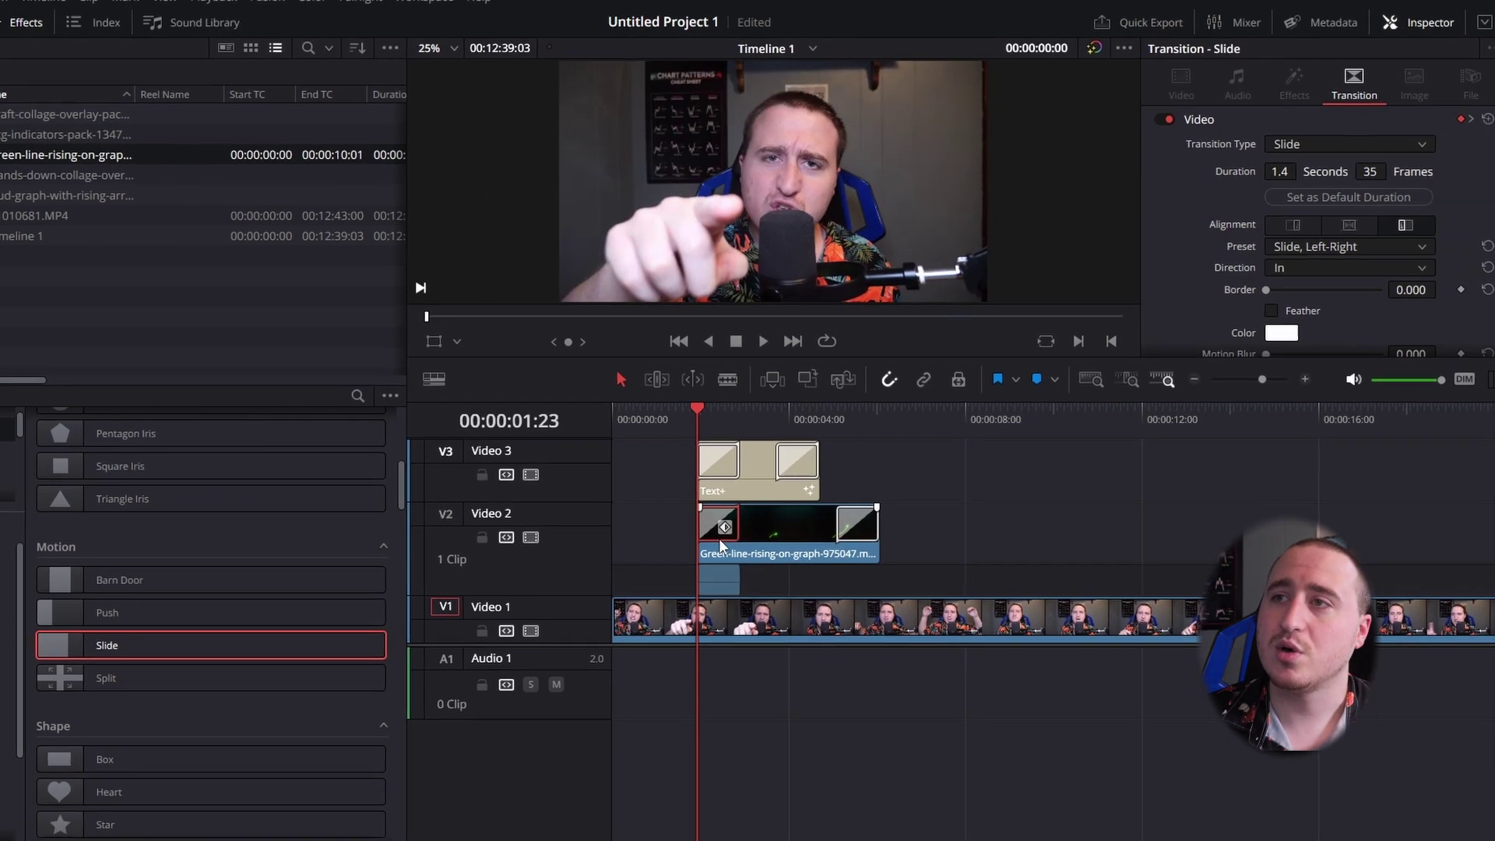
- Set the duration of the graph clip's starting Slide transition to 1.1 seconds (27 frames)
{"action": "left_click", "coordinate": [701, 535]}
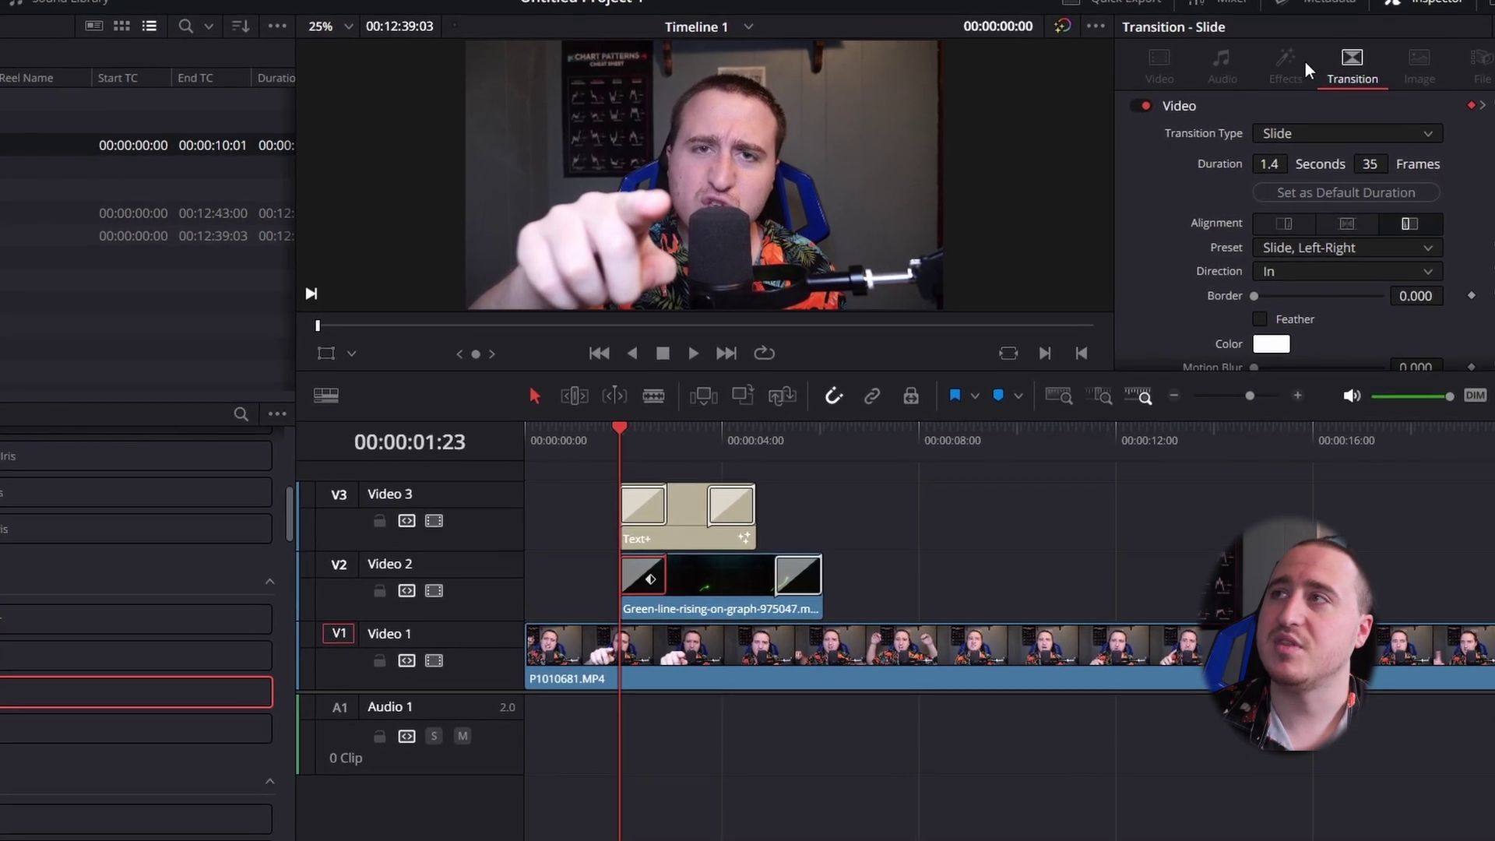
{"action": "left_click", "coordinate": [701, 587]}
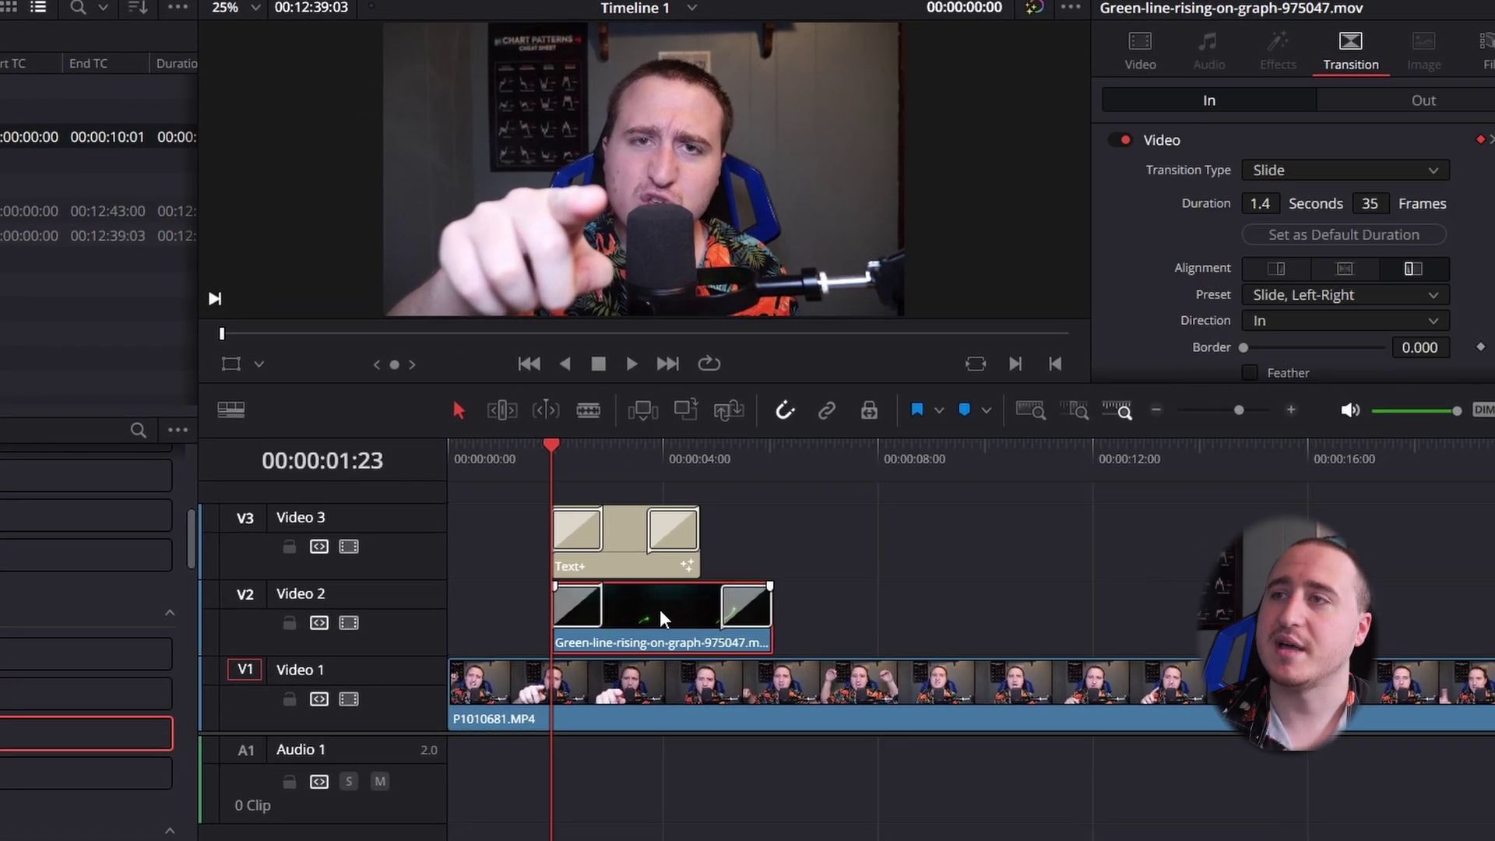
{"action": "left_click", "coordinate": [1141, 44]}
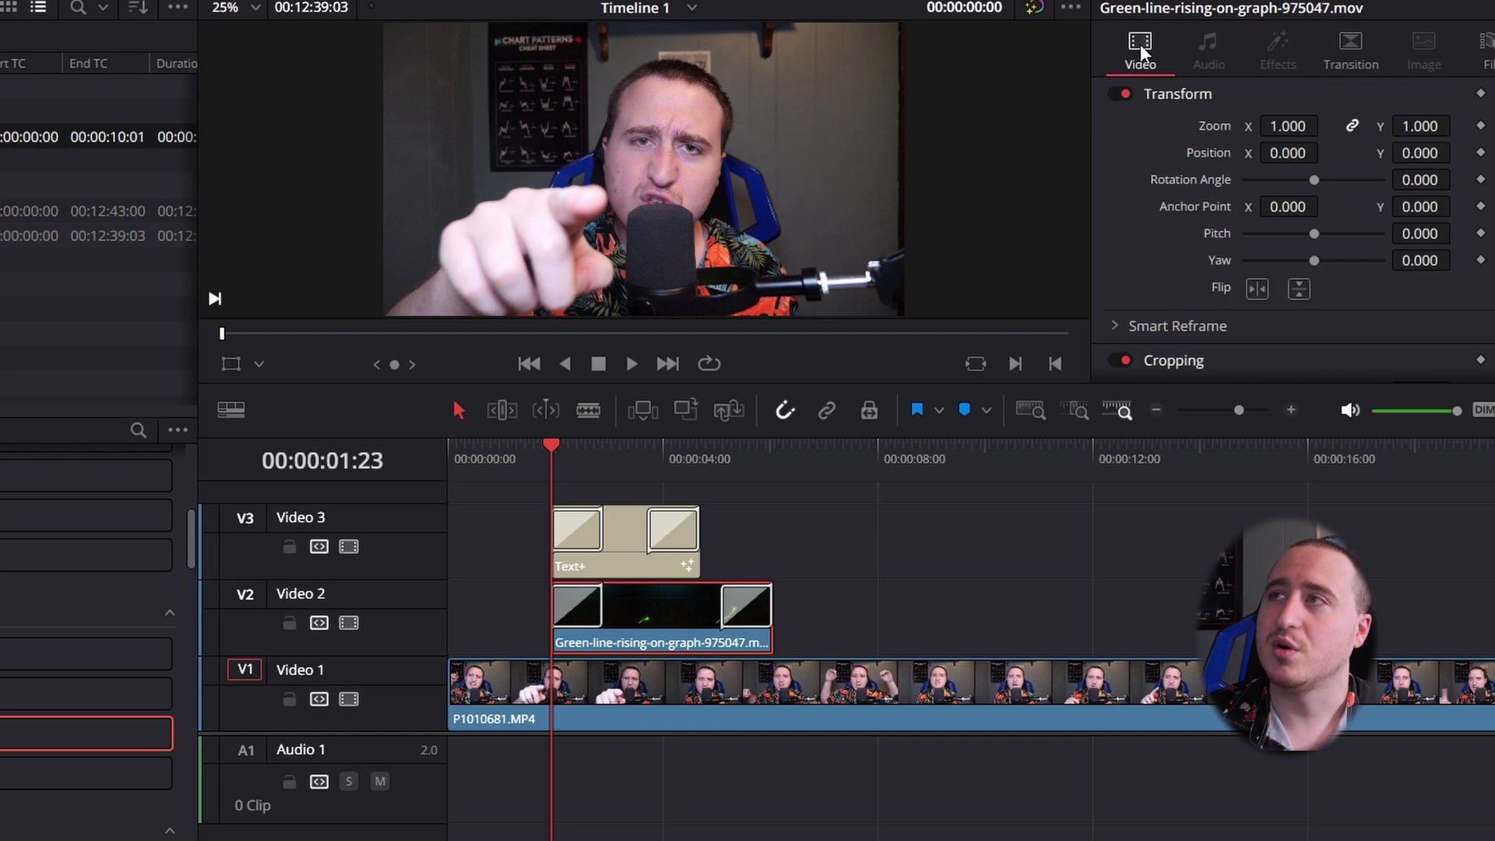
{"action": "left_click", "coordinate": [1354, 44]}
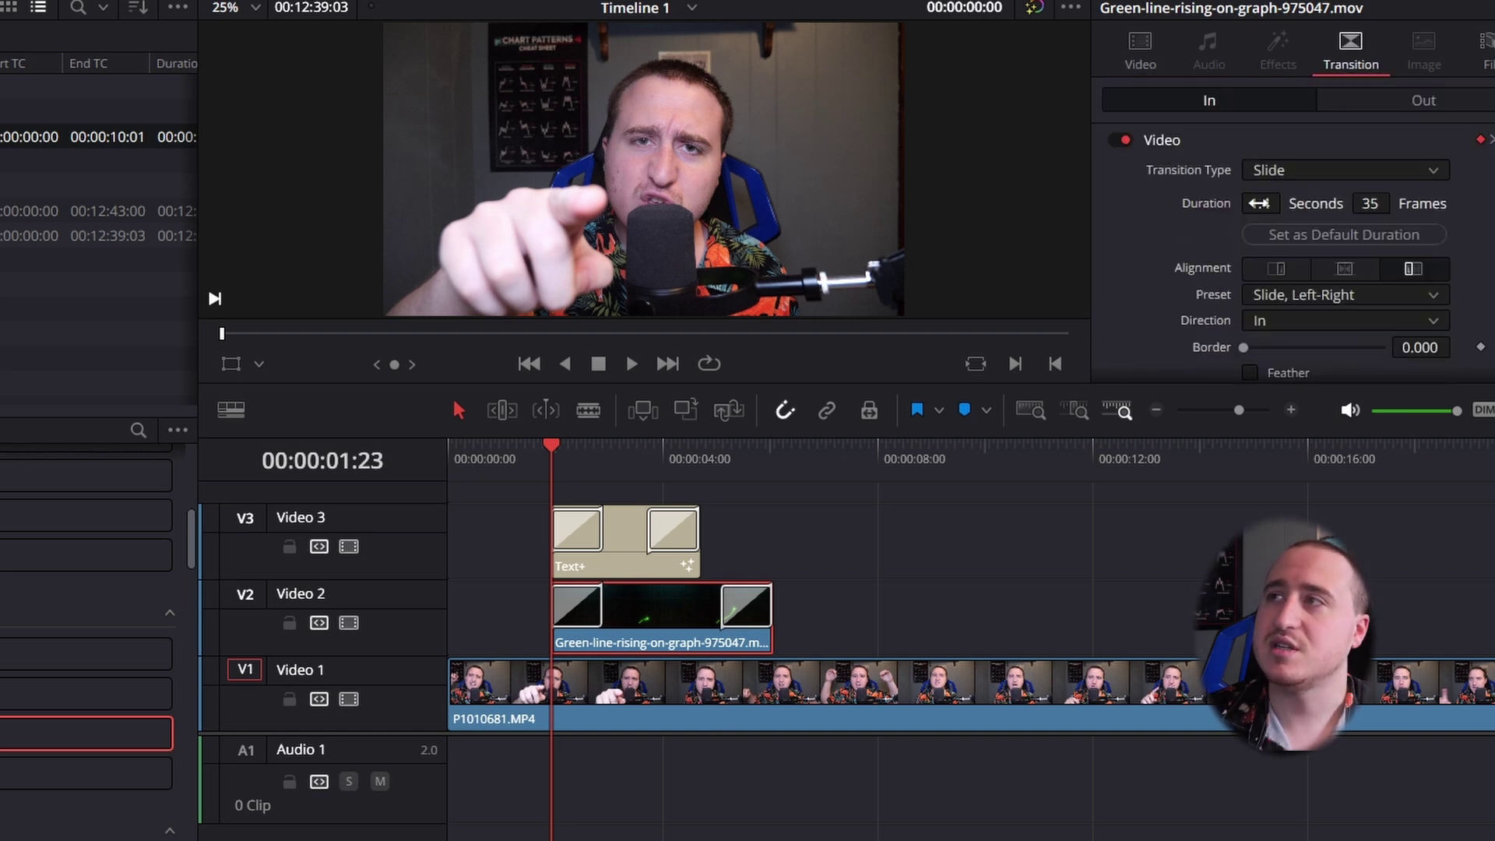
{"action": "mouse_move", "coordinate": [1260, 204]}
{"action": "left_mouse_down"}
{"action": "mouse_move", "coordinate": [1294, 203]}
{"action": "mouse_move", "coordinate": [1235, 203]}
{"action": "mouse_move", "coordinate": [1258, 204]}
{"action": "left_mouse_up"}
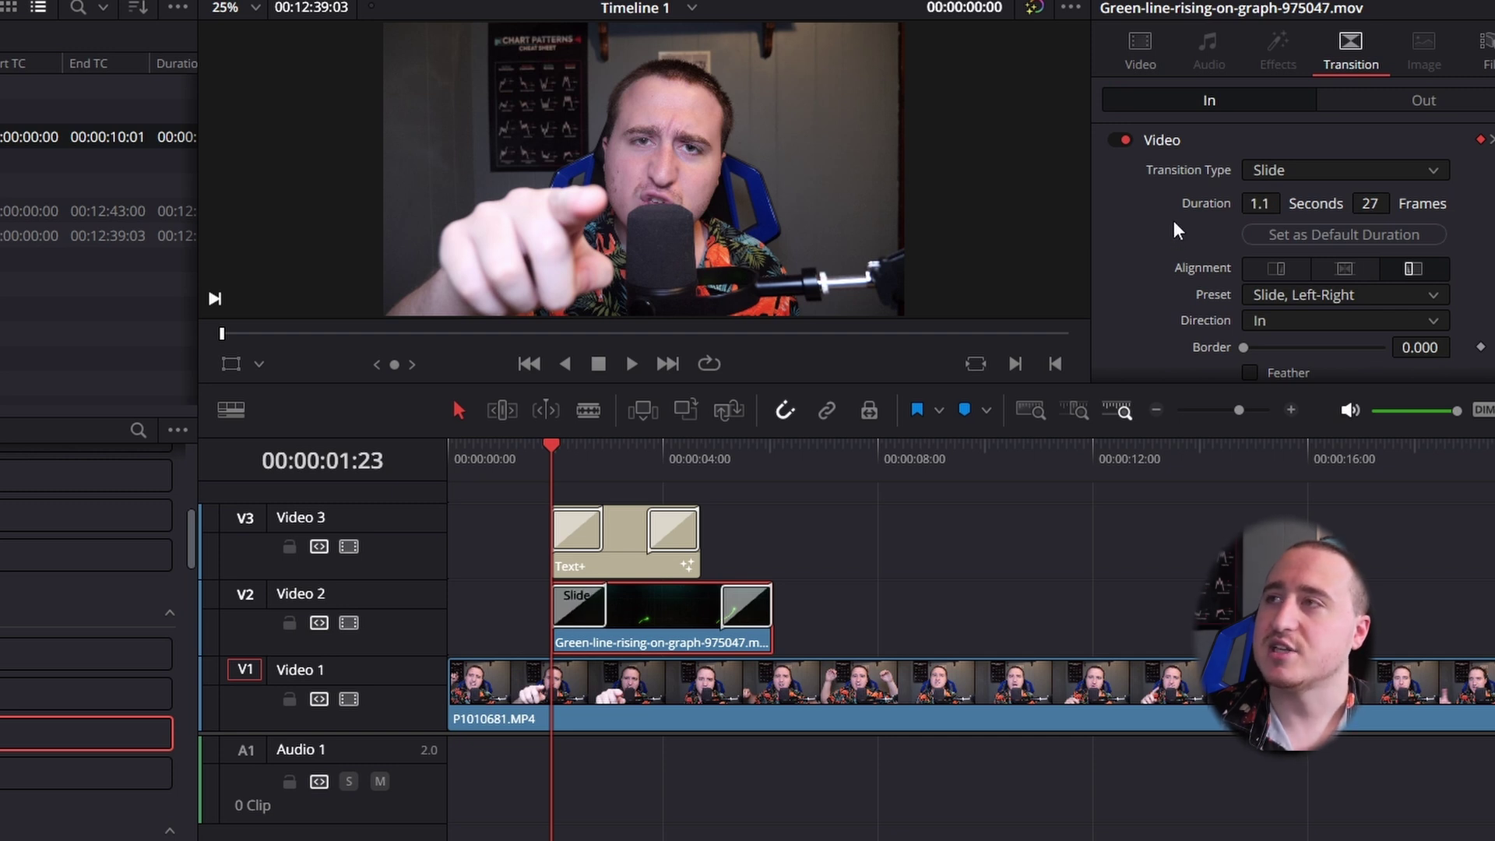
- Apply the Slide, Bottom-Up preset to the starting transitions of the graph and Text+ clips, and play them back
{"action": "scroll", "coordinate": [1313, 244], "scroll_direction": "down", "scroll_amount": 2}
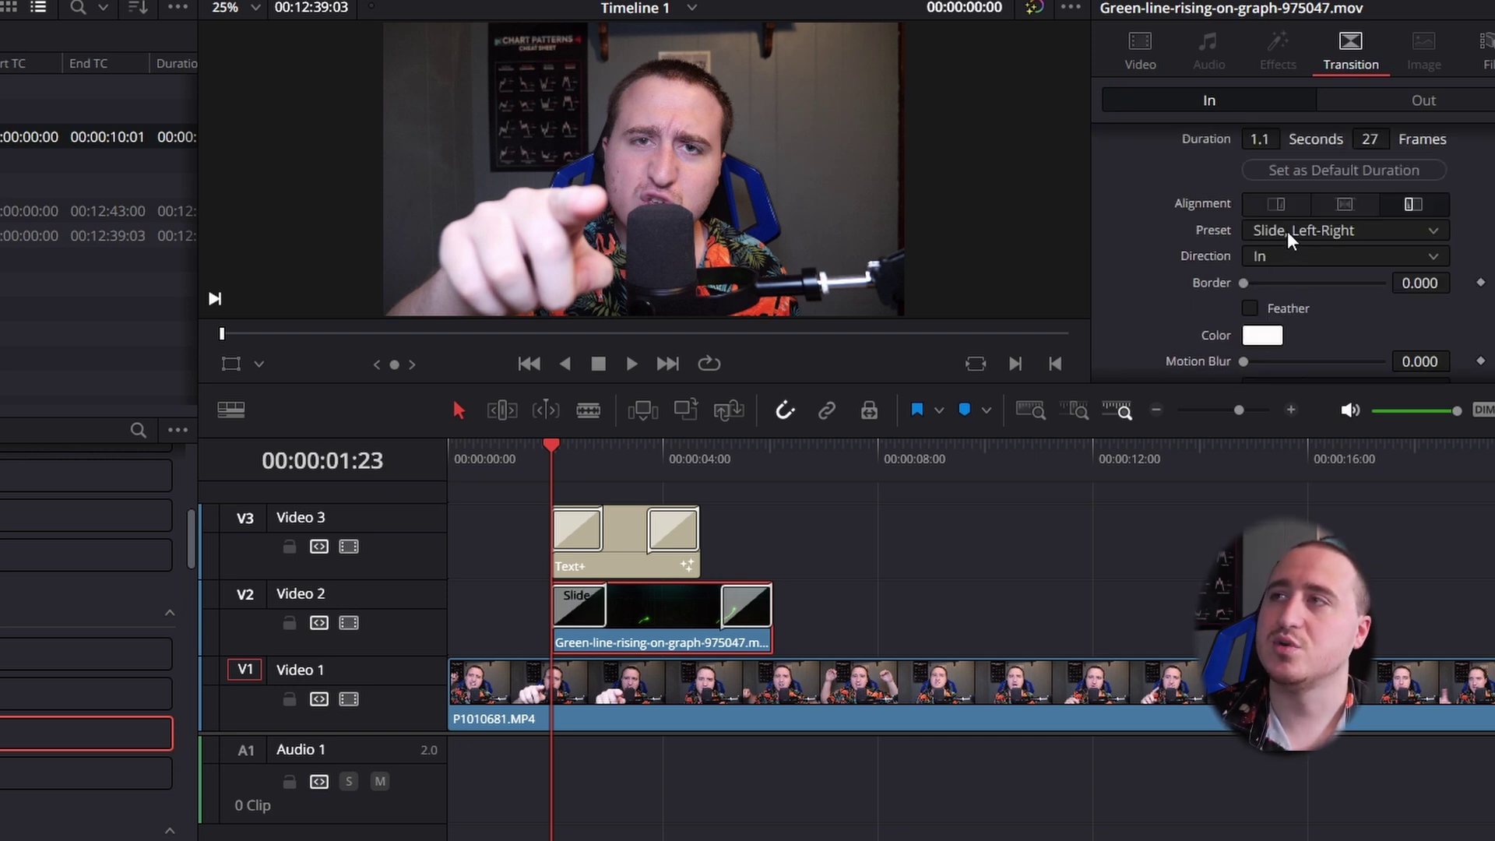
{"action": "left_click", "coordinate": [1288, 232]}
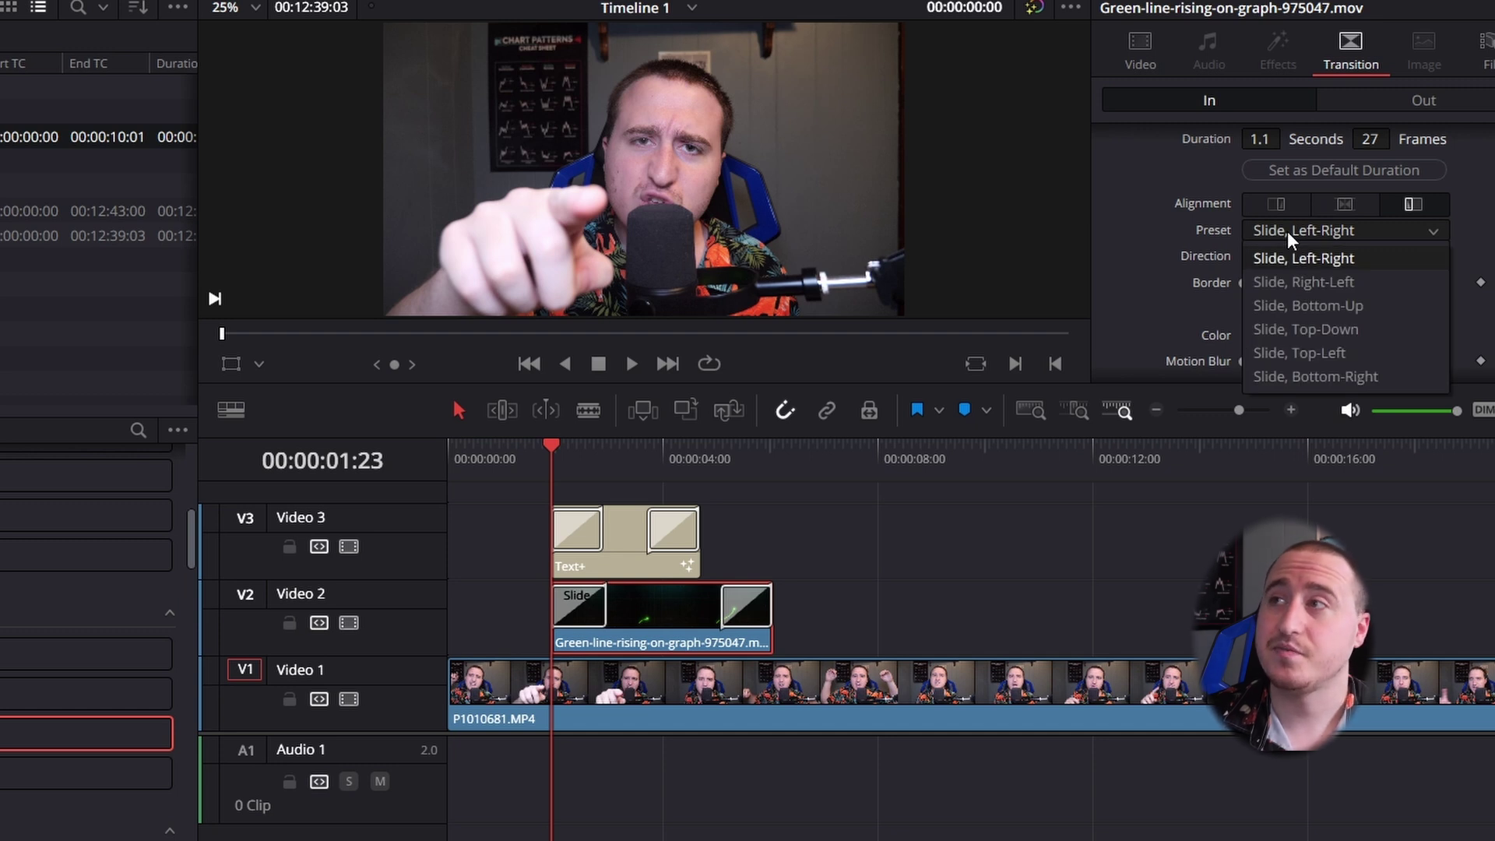
{"action": "left_click", "coordinate": [1324, 307]}
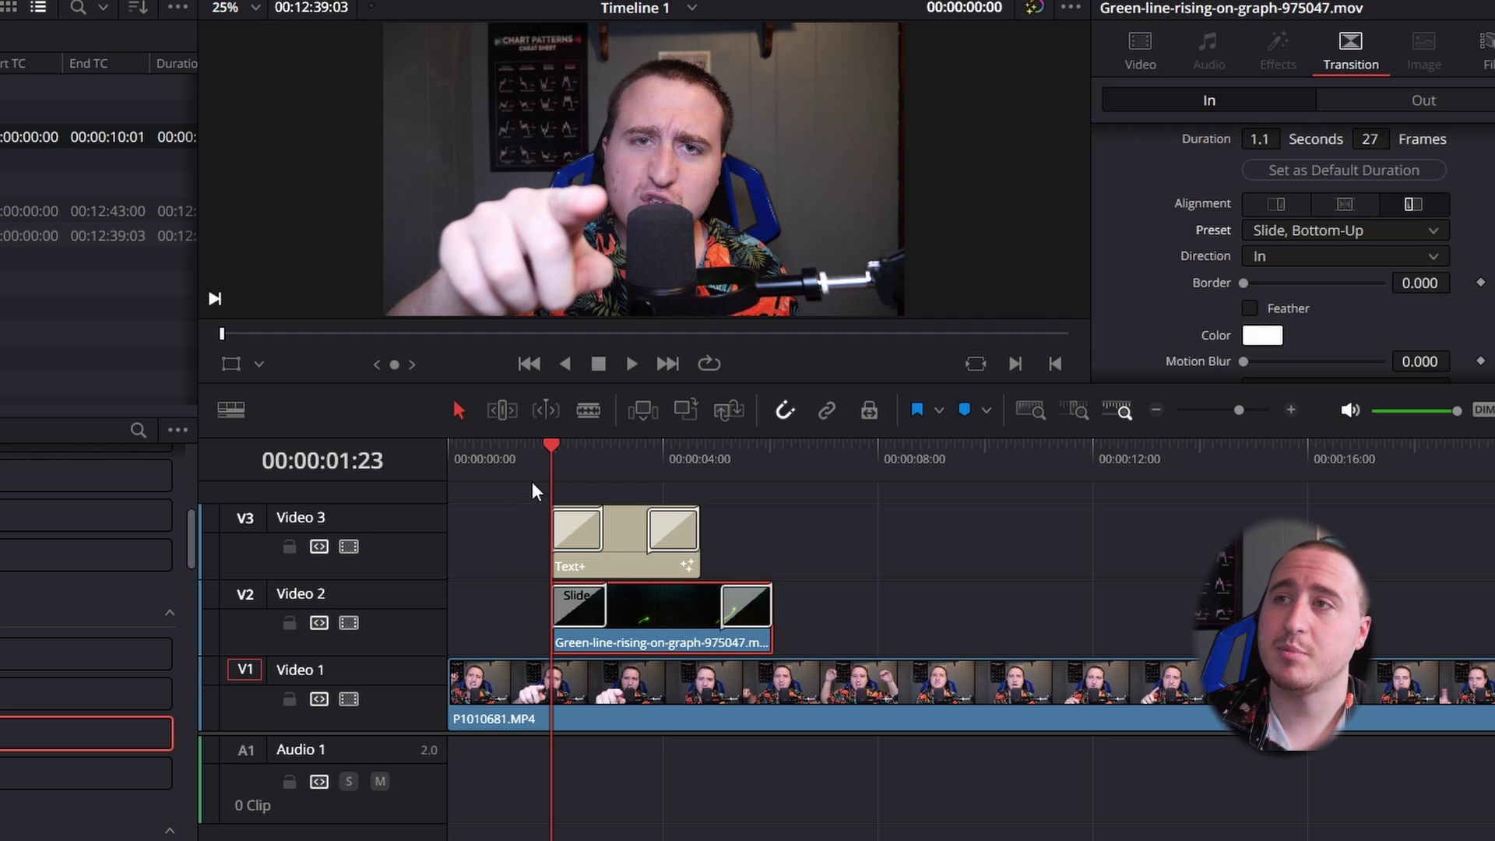
{"action": "left_click", "coordinate": [582, 527]}
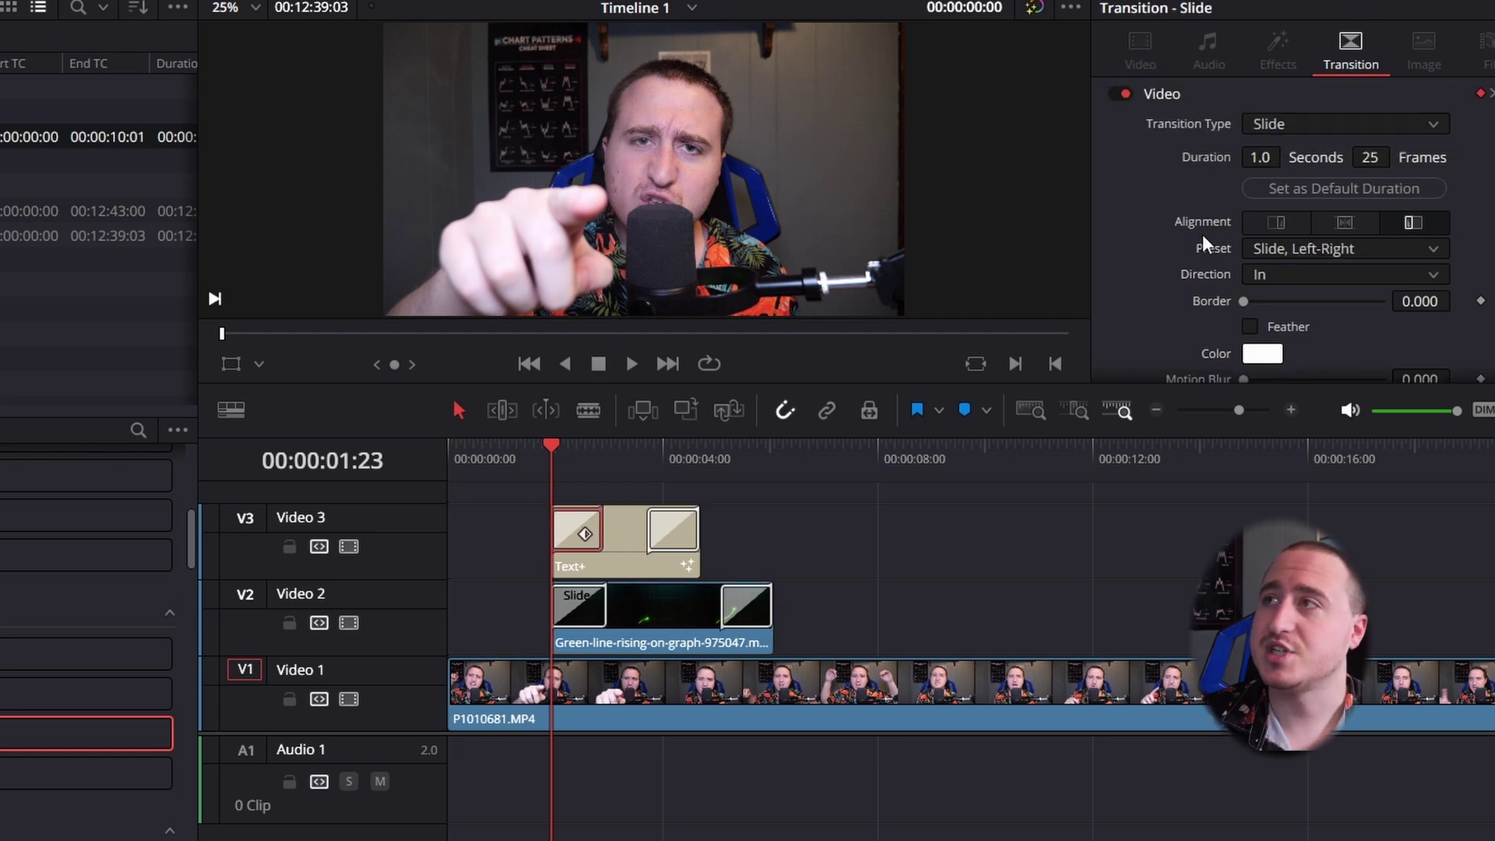
{"action": "left_click", "coordinate": [1292, 248]}
{"action": "left_click", "coordinate": [1301, 329]}
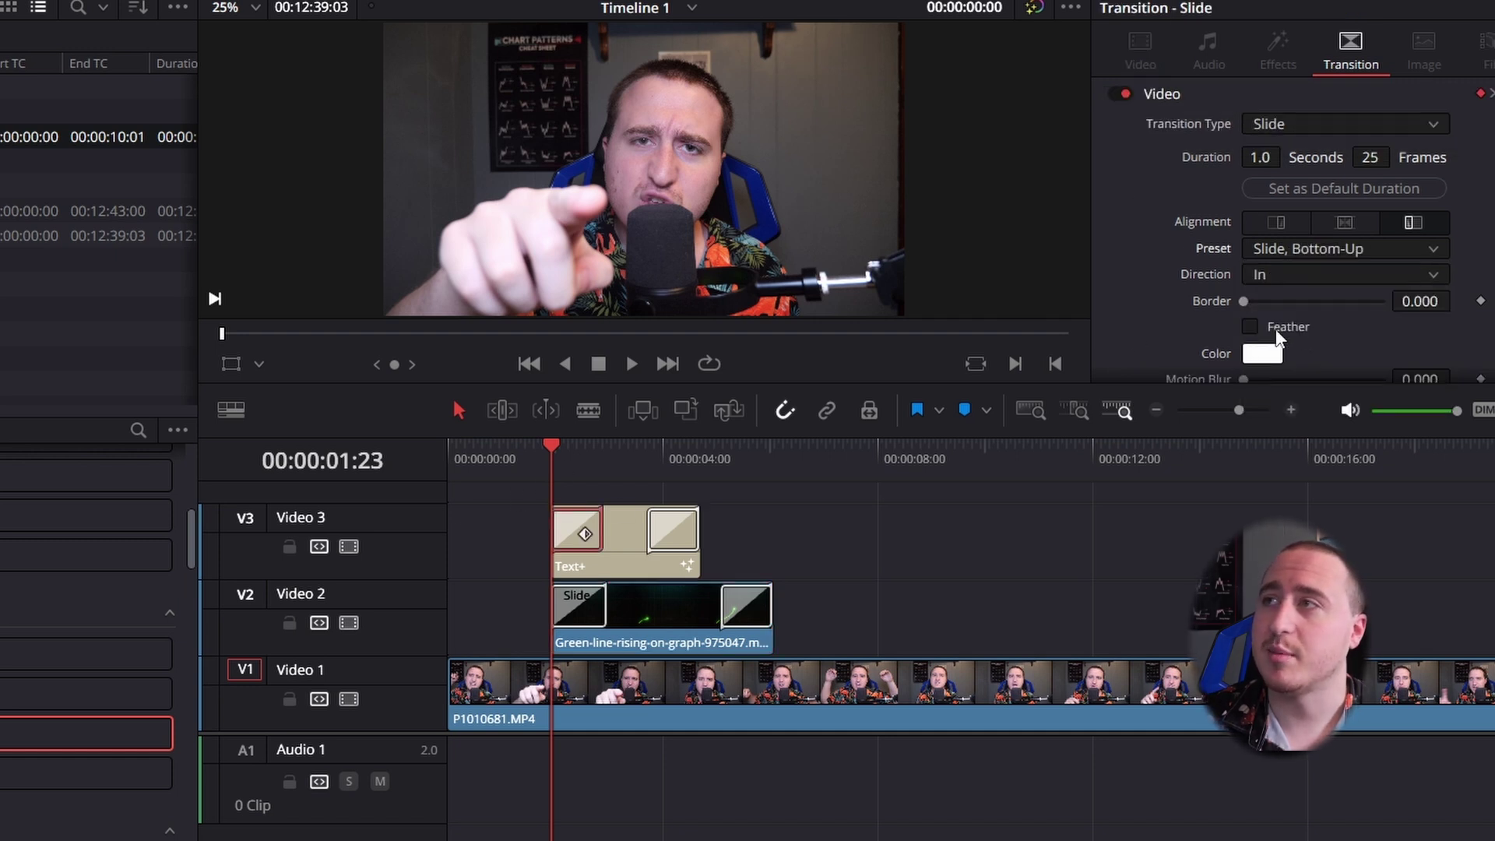
{"action": "left_click", "coordinate": [620, 360]}
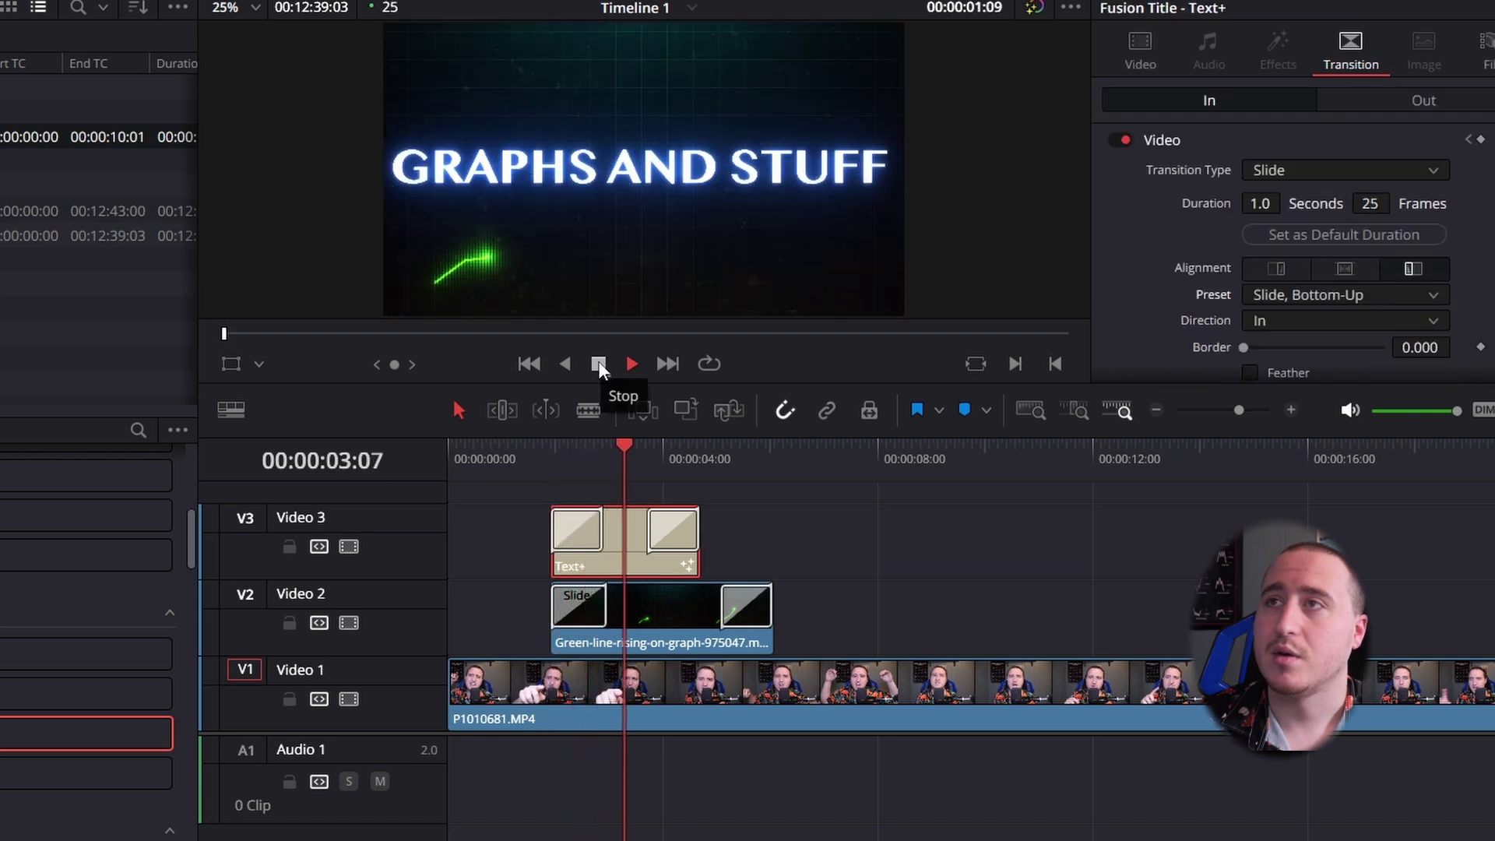
{"action": "left_click", "coordinate": [598, 361]}
- Give both starting Slide transitions In & Out easing, with motion blur about 0.557 on Text+ and 0.603 on the graph clip
{"action": "left_click", "coordinate": [1306, 340]}
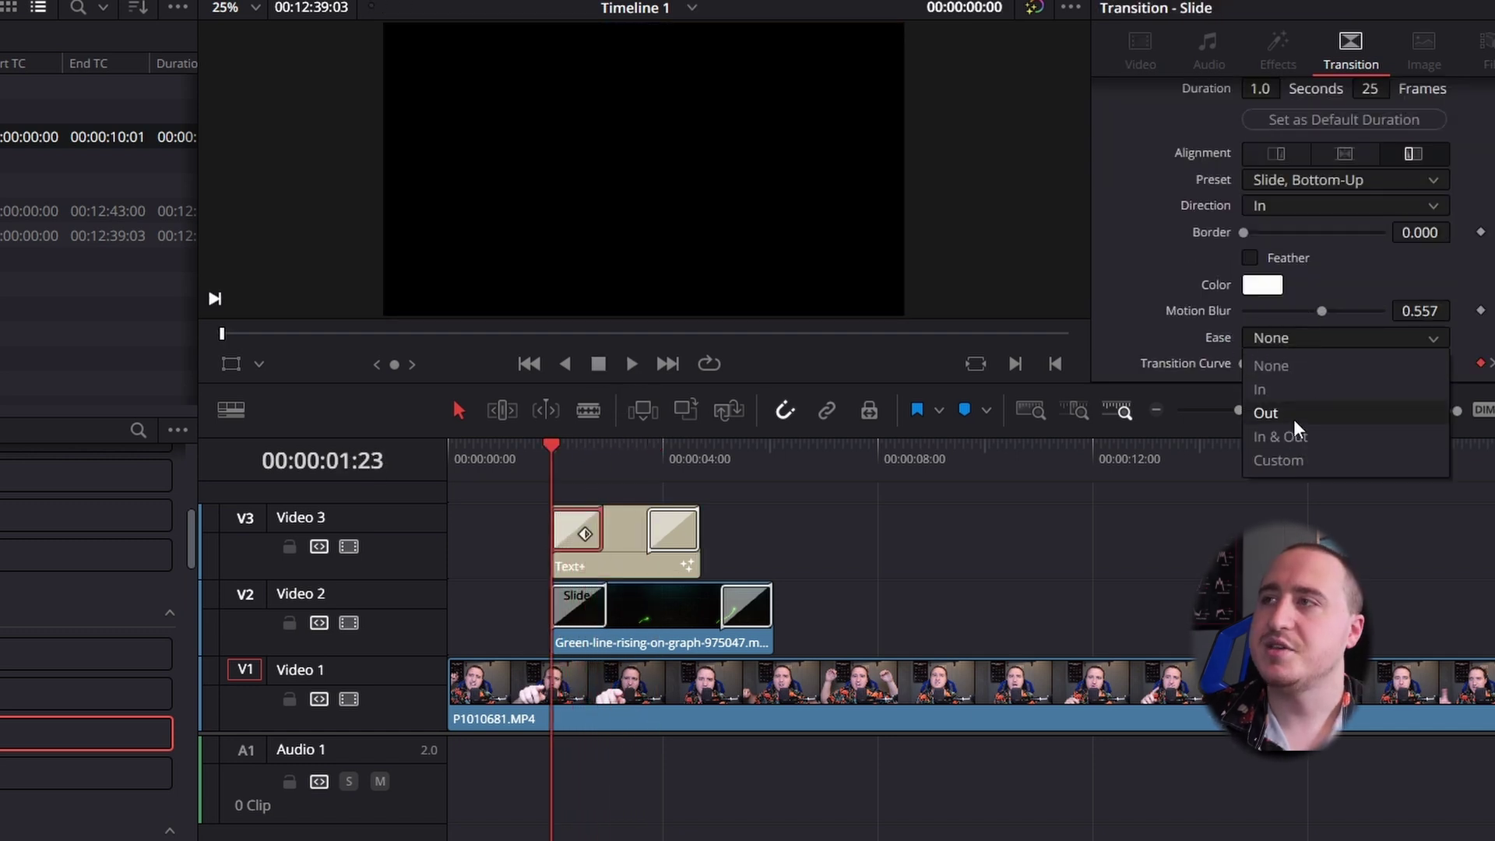
{"action": "left_click", "coordinate": [1276, 437]}
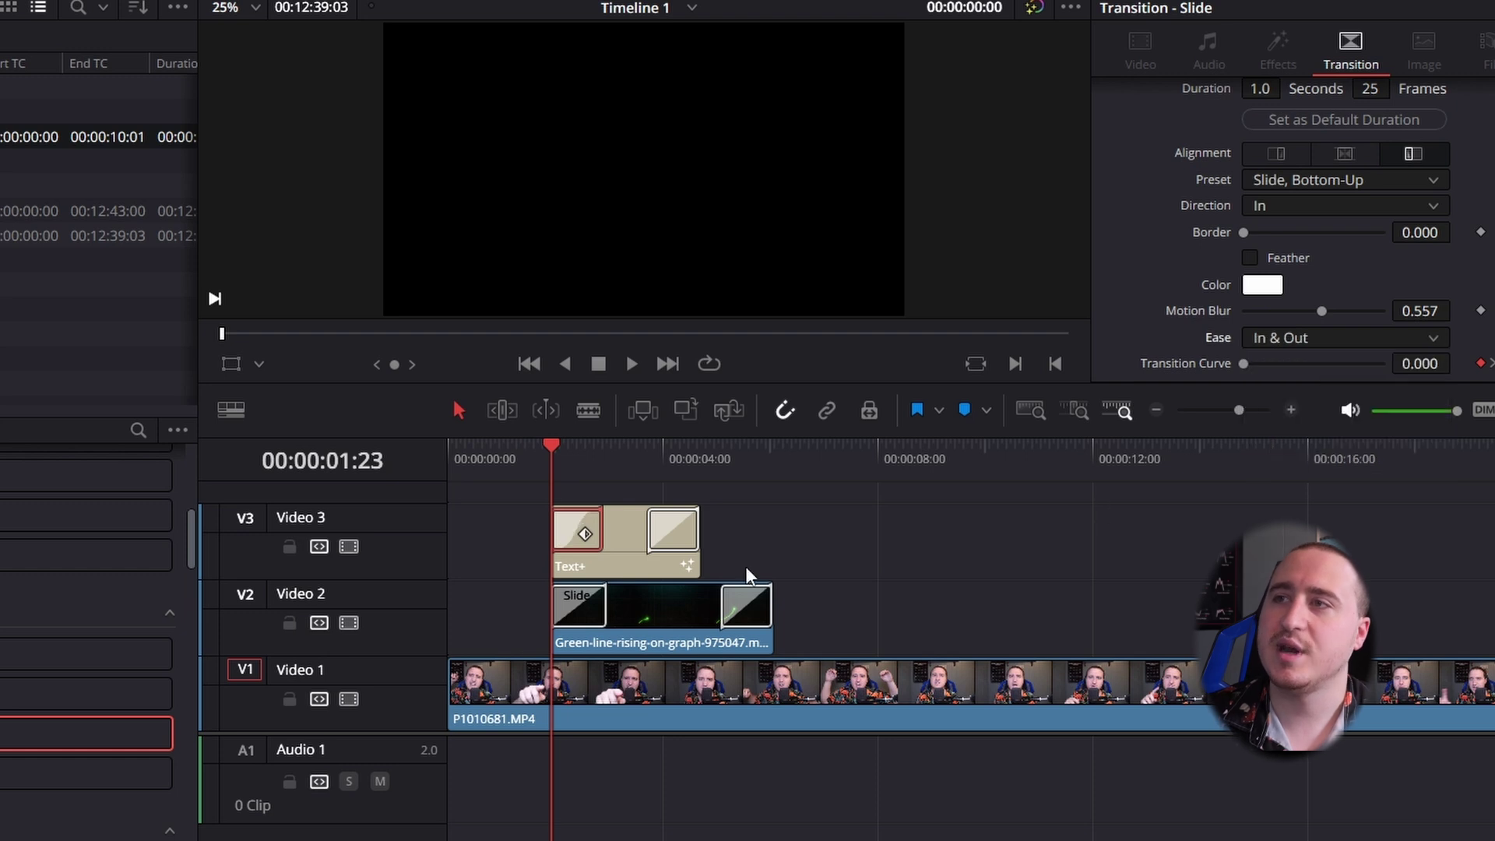
{"action": "left_click", "coordinate": [578, 604]}
{"action": "scroll", "coordinate": [1337, 315], "scroll_direction": "down", "scroll_amount": 2}
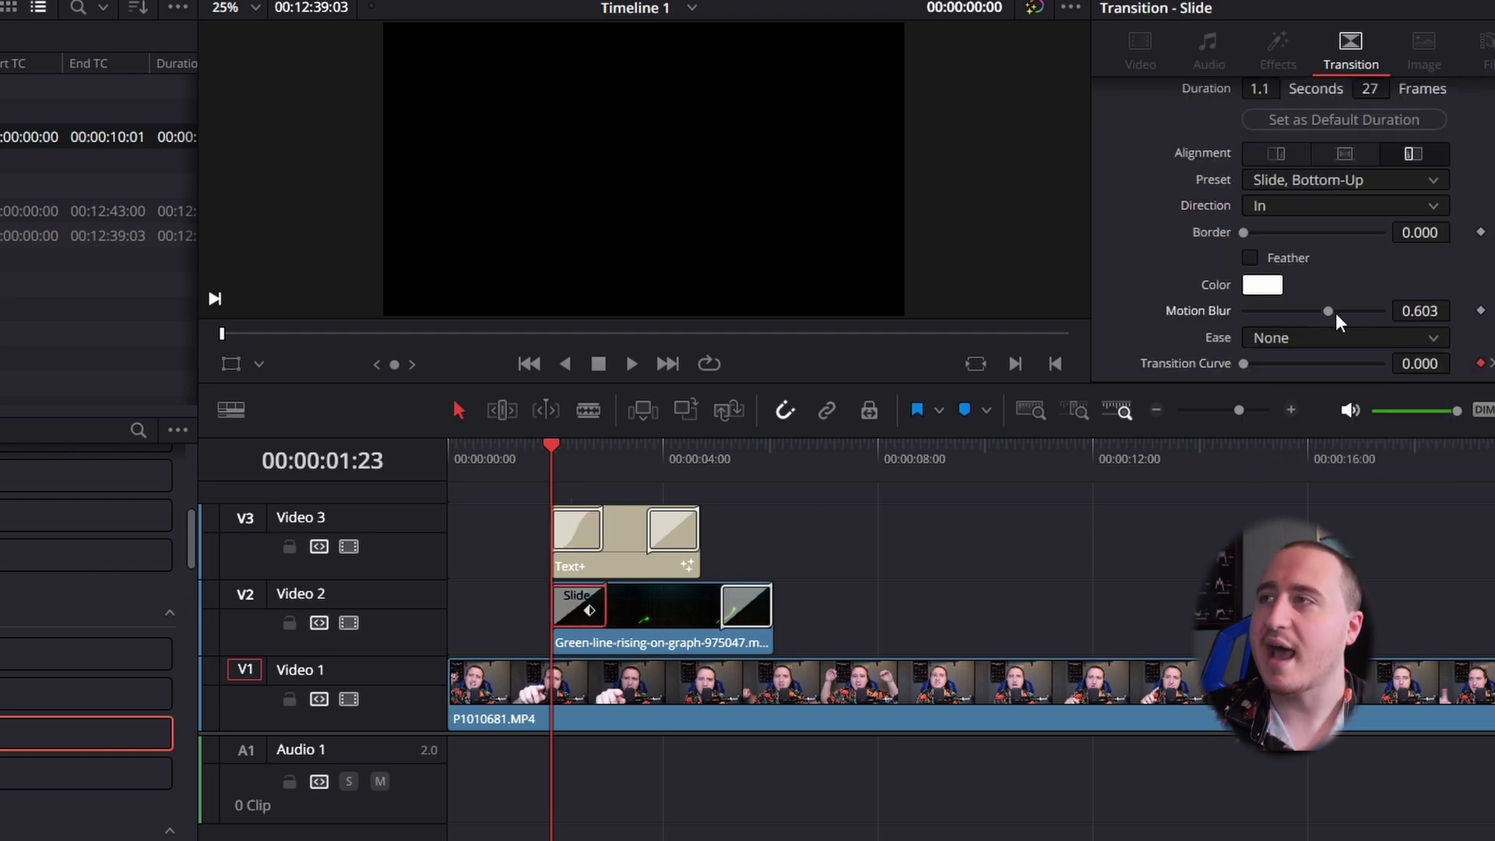
{"action": "left_click", "coordinate": [1305, 339]}
{"action": "left_click", "coordinate": [1293, 431]}
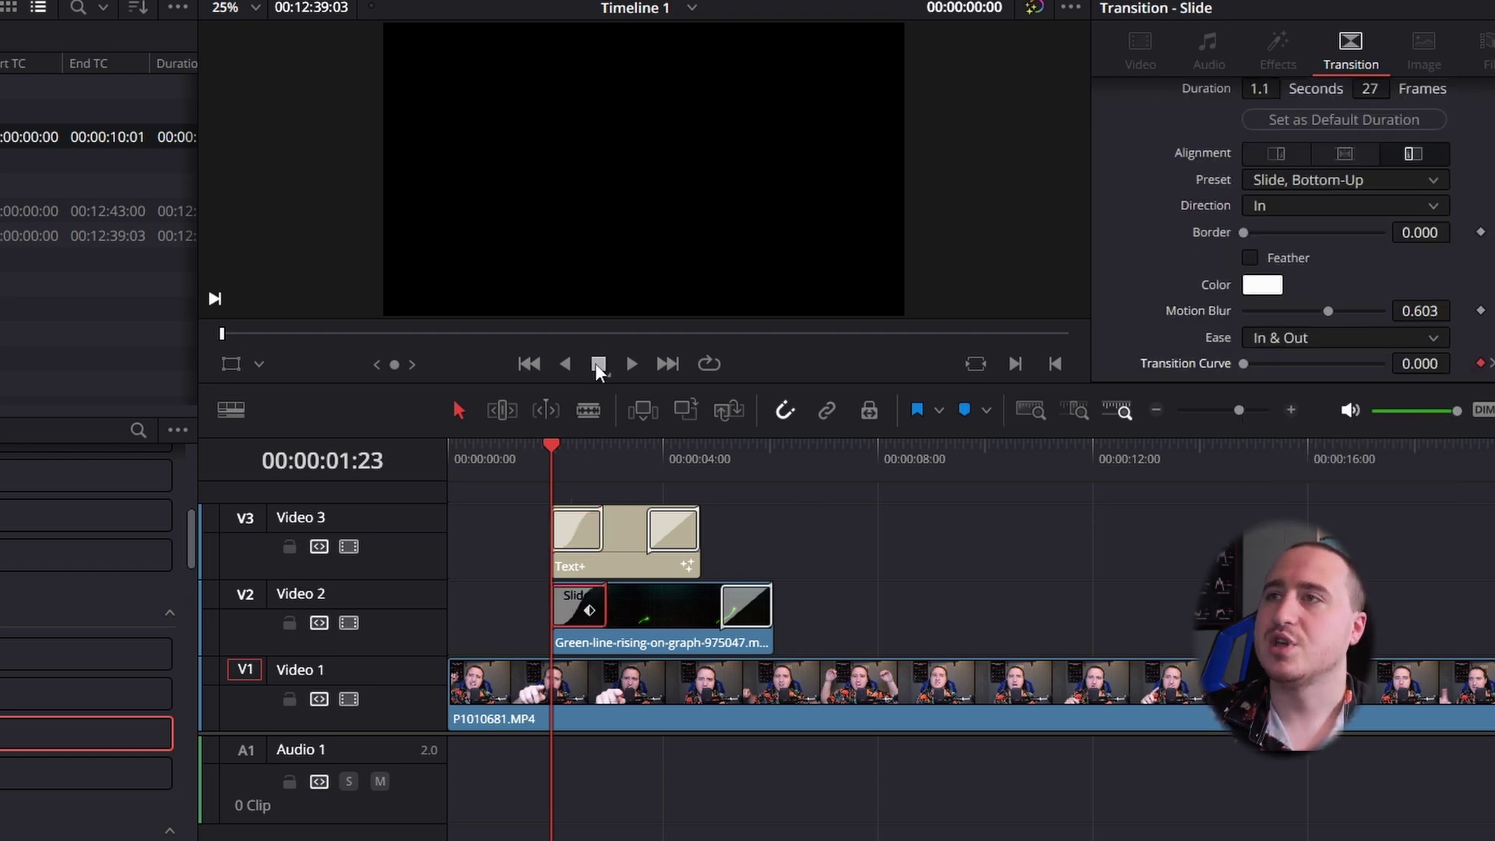
- Play back the title and graph entrances to review the eased slide-in with motion blur
{"action": "left_click", "coordinate": [633, 366]}
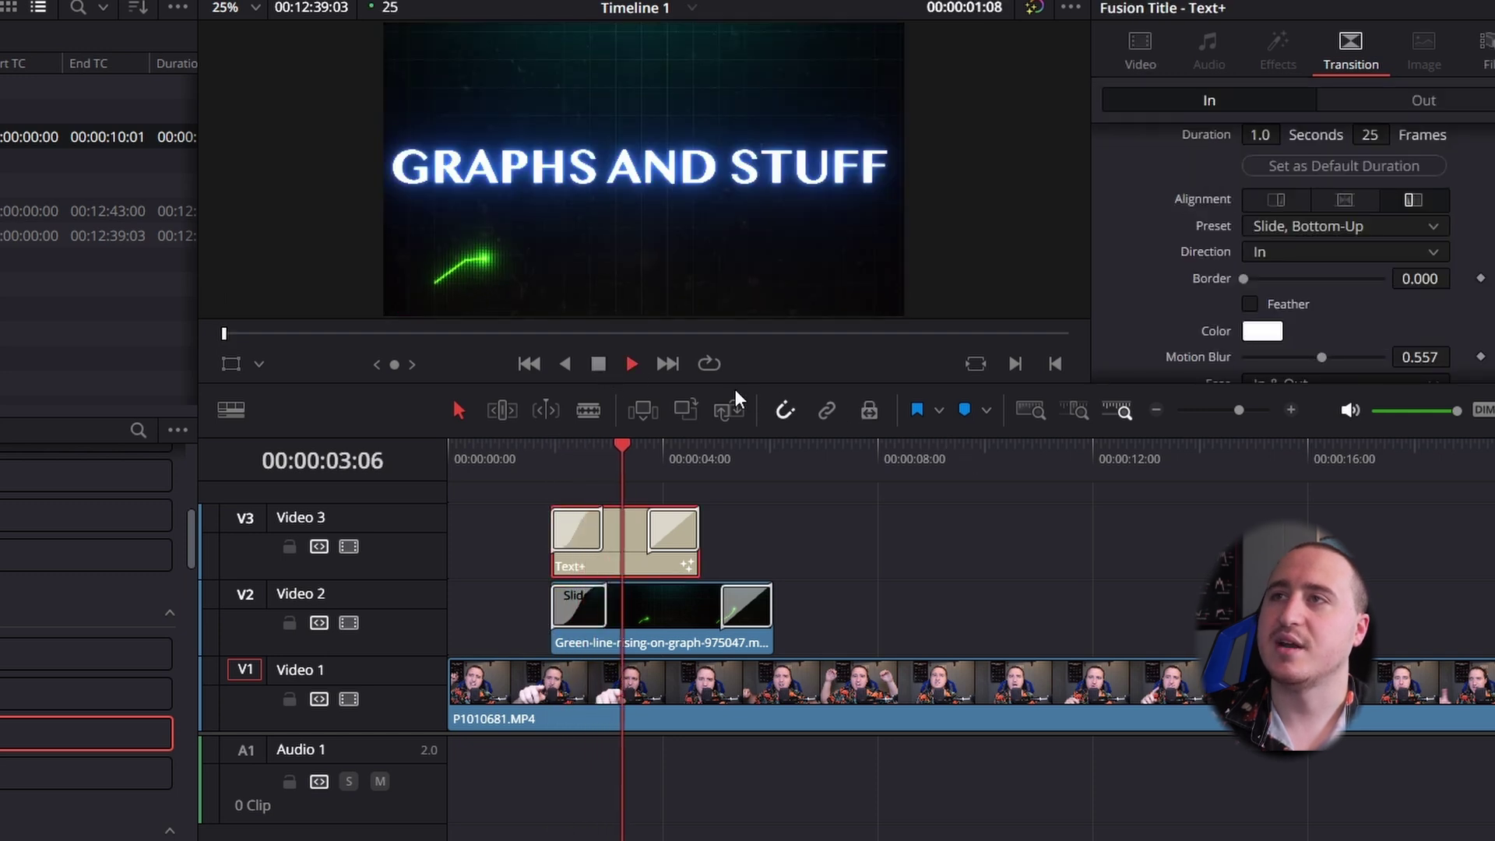
{"action": "left_click", "coordinate": [598, 363]}
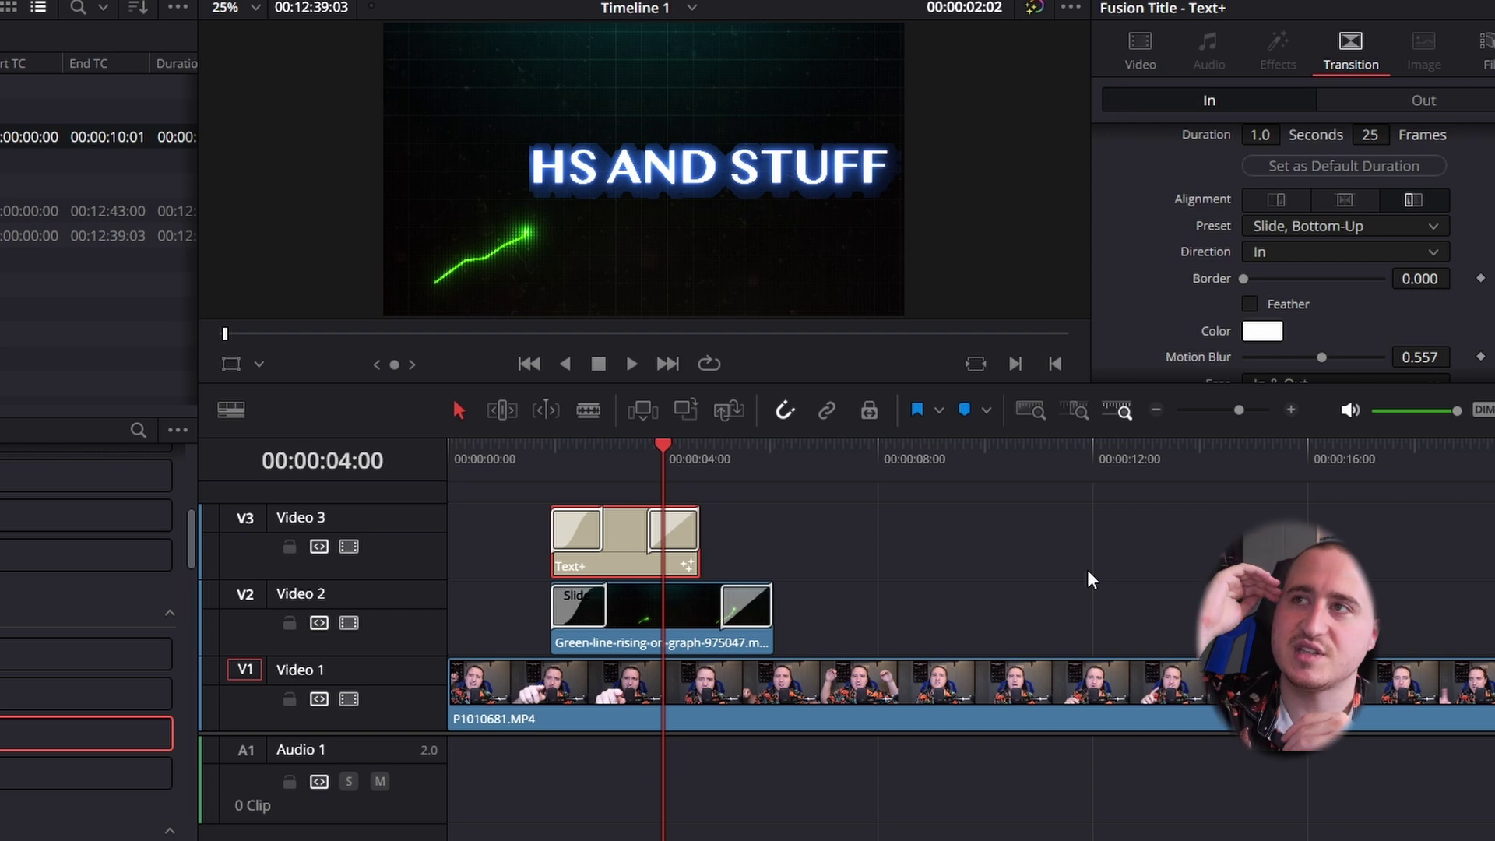
{"action": "key", "text": "shift+Left"}
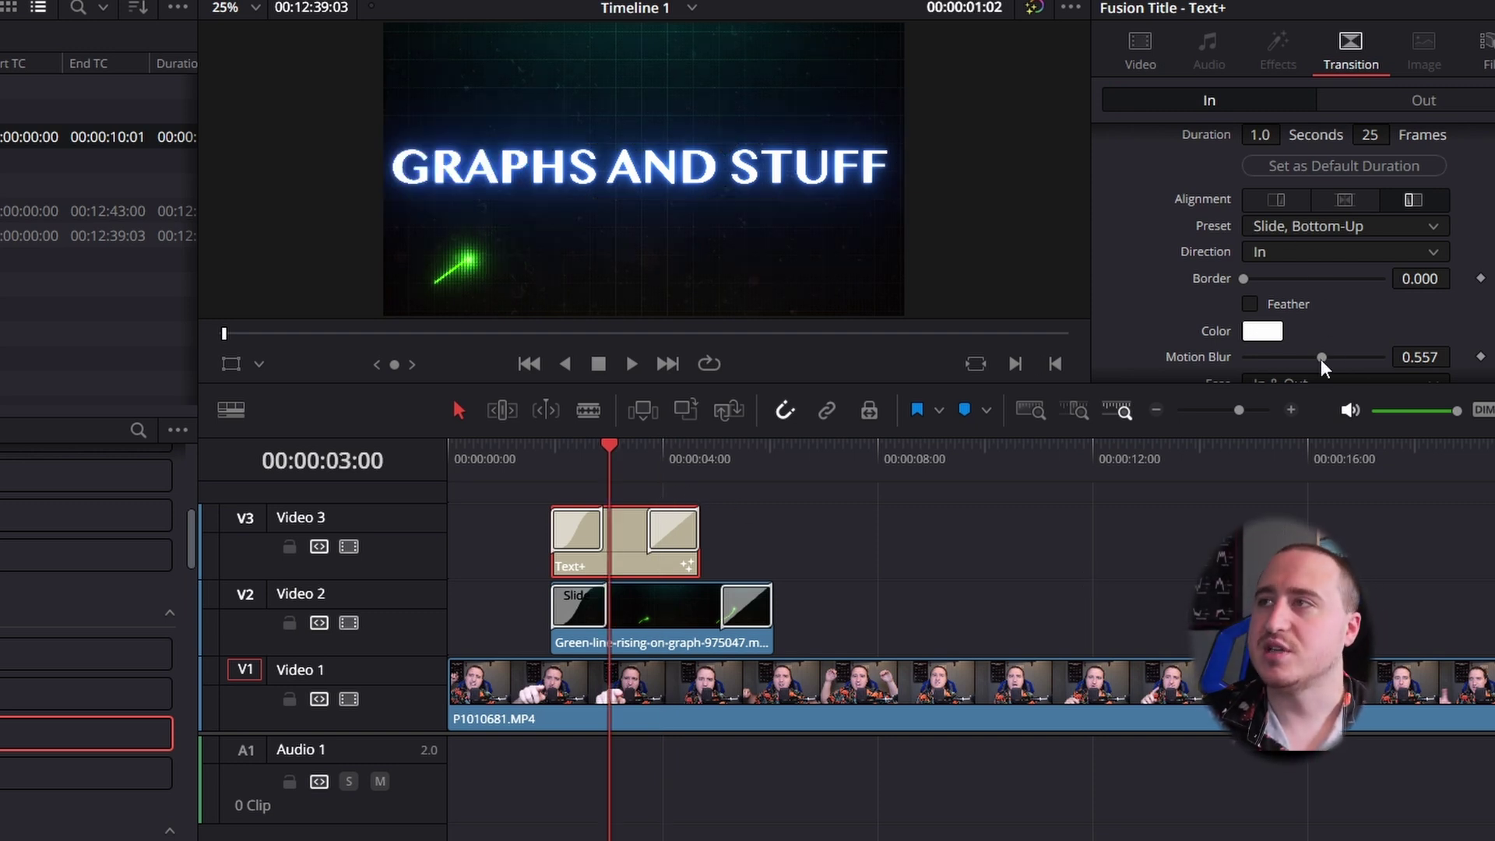
- Delete the starting and ending Slide transitions from both the Text+ clip and the graph clip
{"action": "left_click", "coordinate": [557, 537]}
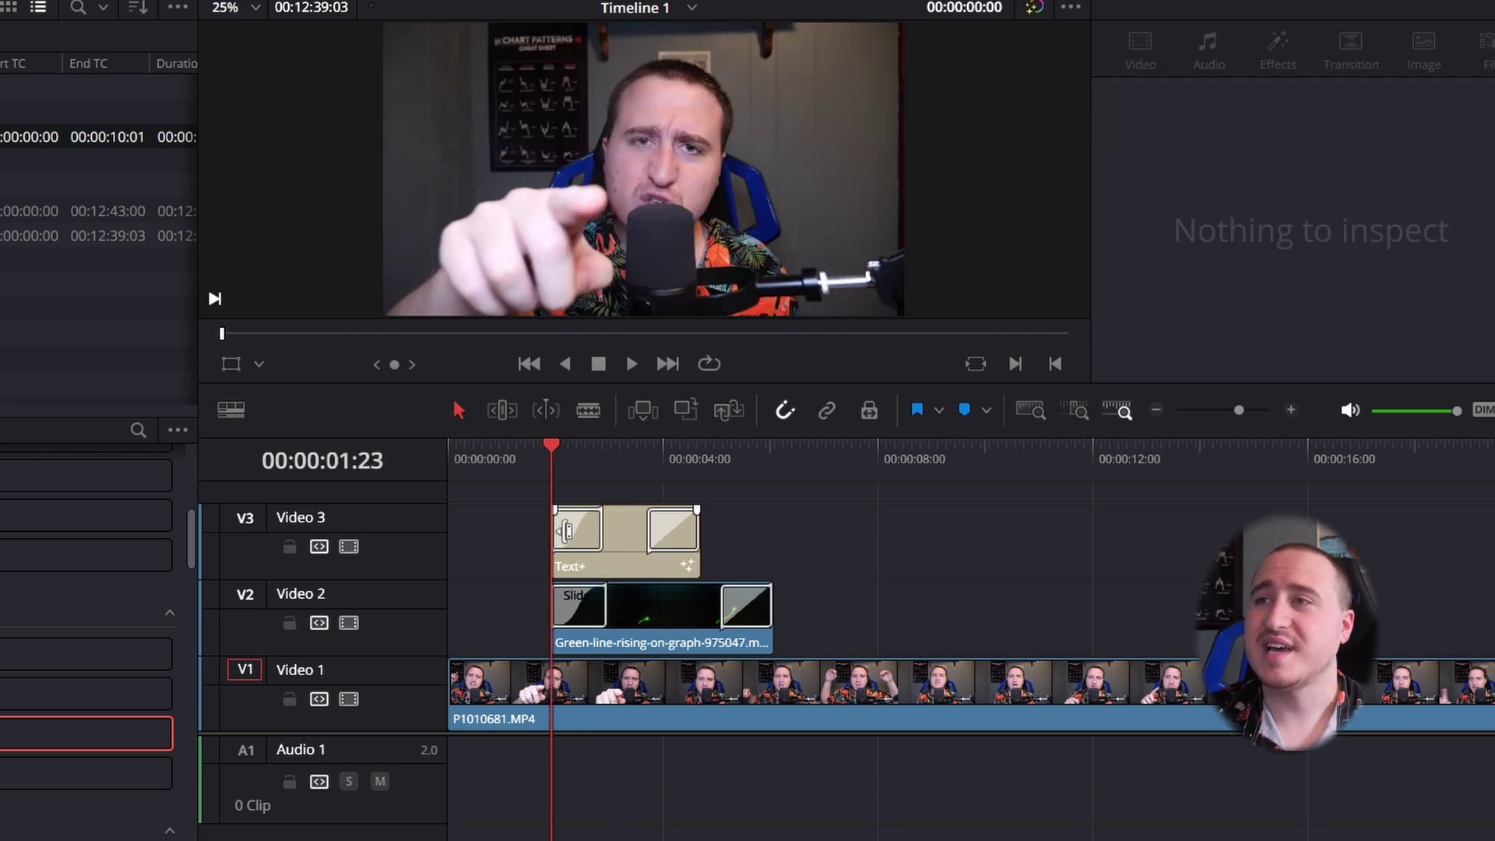
{"action": "left_click", "coordinate": [576, 534]}
{"action": "key", "text": "Delete"}
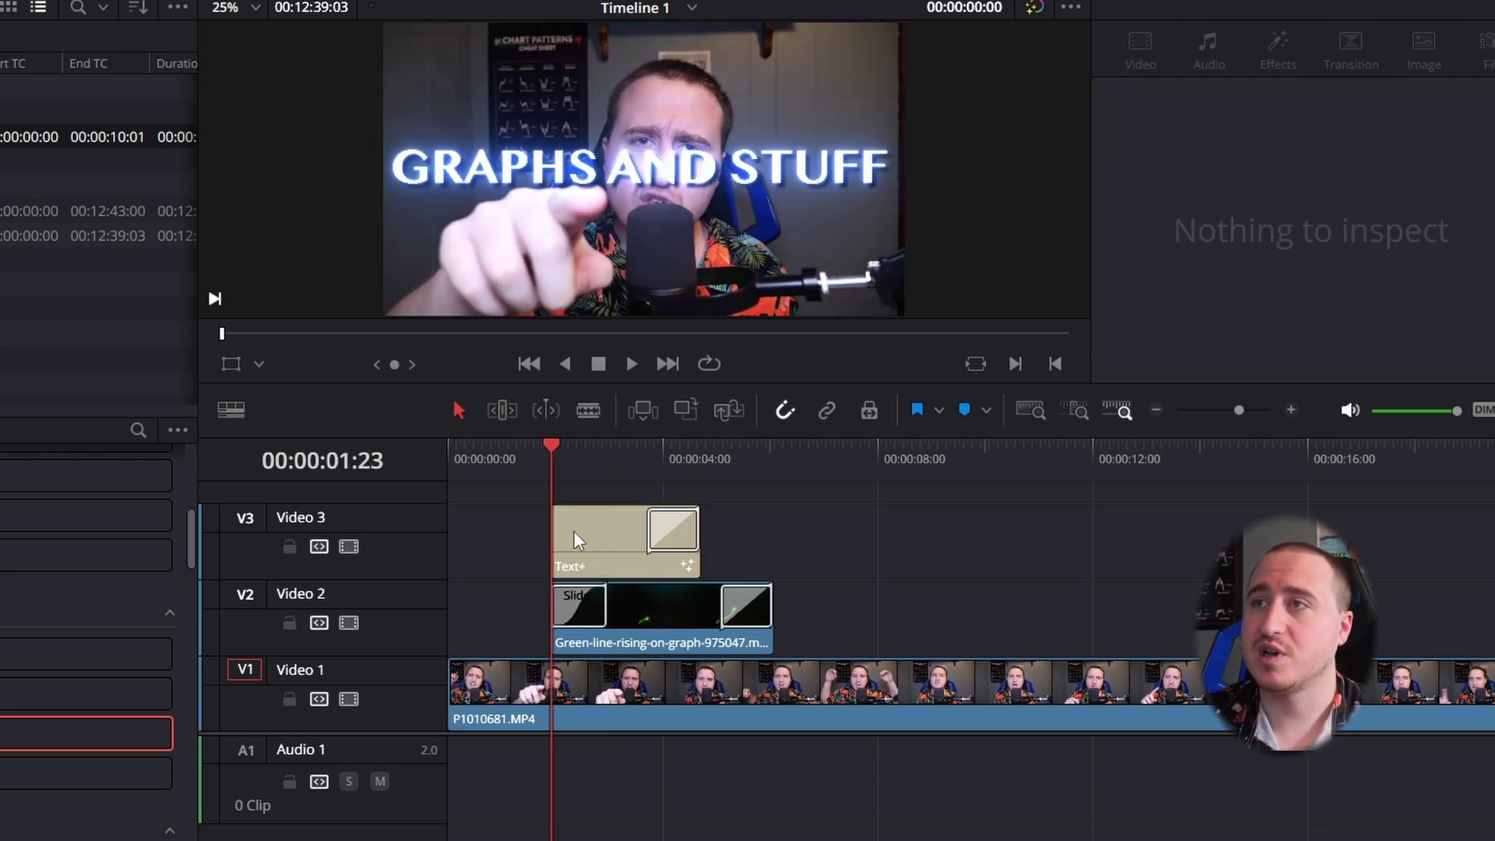
{"action": "left_click", "coordinate": [672, 533]}
{"action": "key", "text": "Delete"}
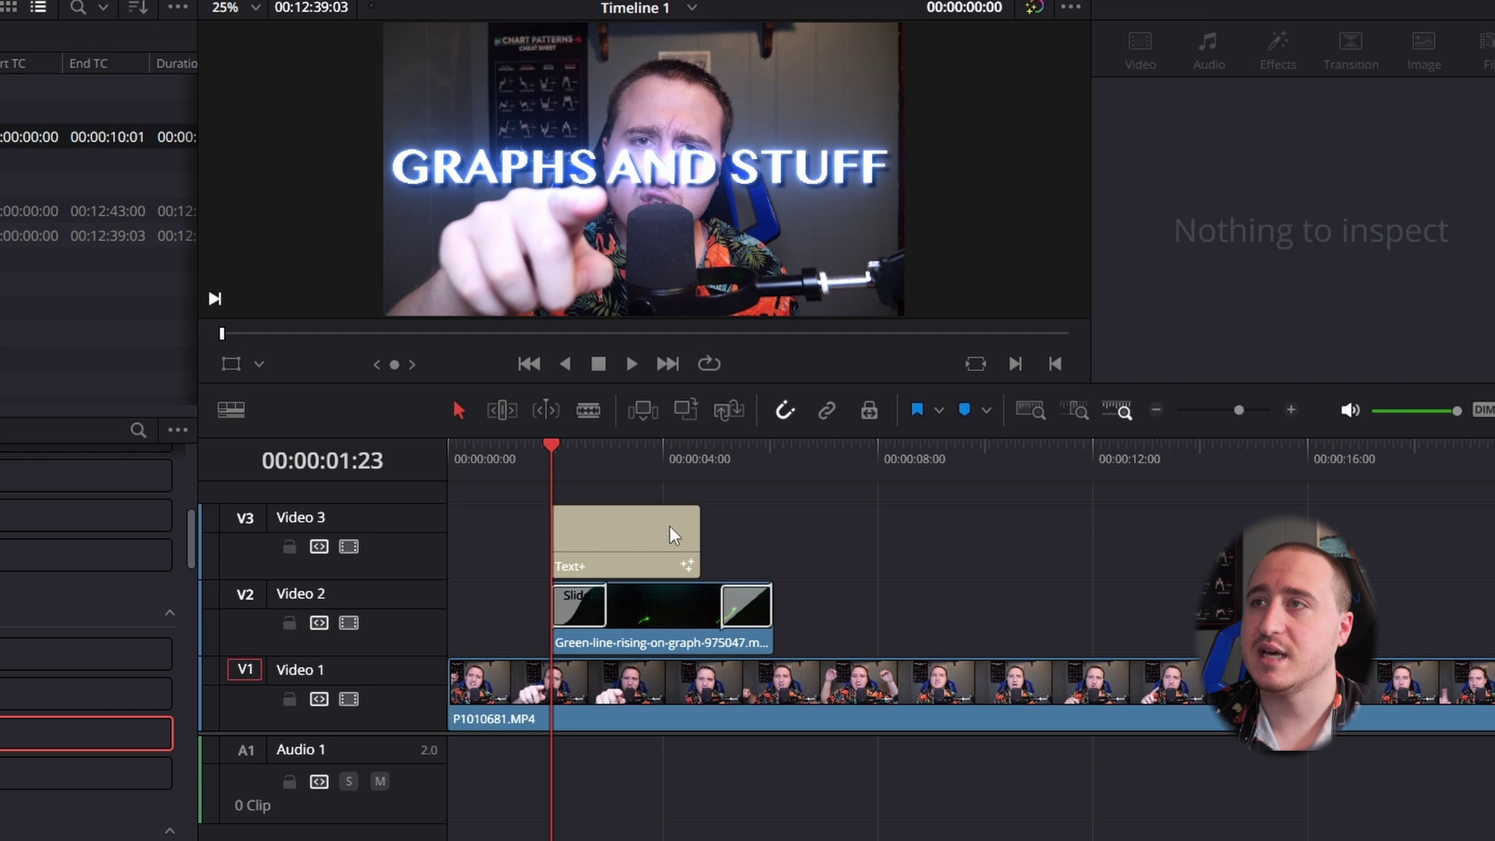
{"action": "left_click", "coordinate": [585, 602]}
{"action": "key", "text": "Delete"}
{"action": "left_click", "coordinate": [736, 595]}
{"action": "key", "text": "Delete"}
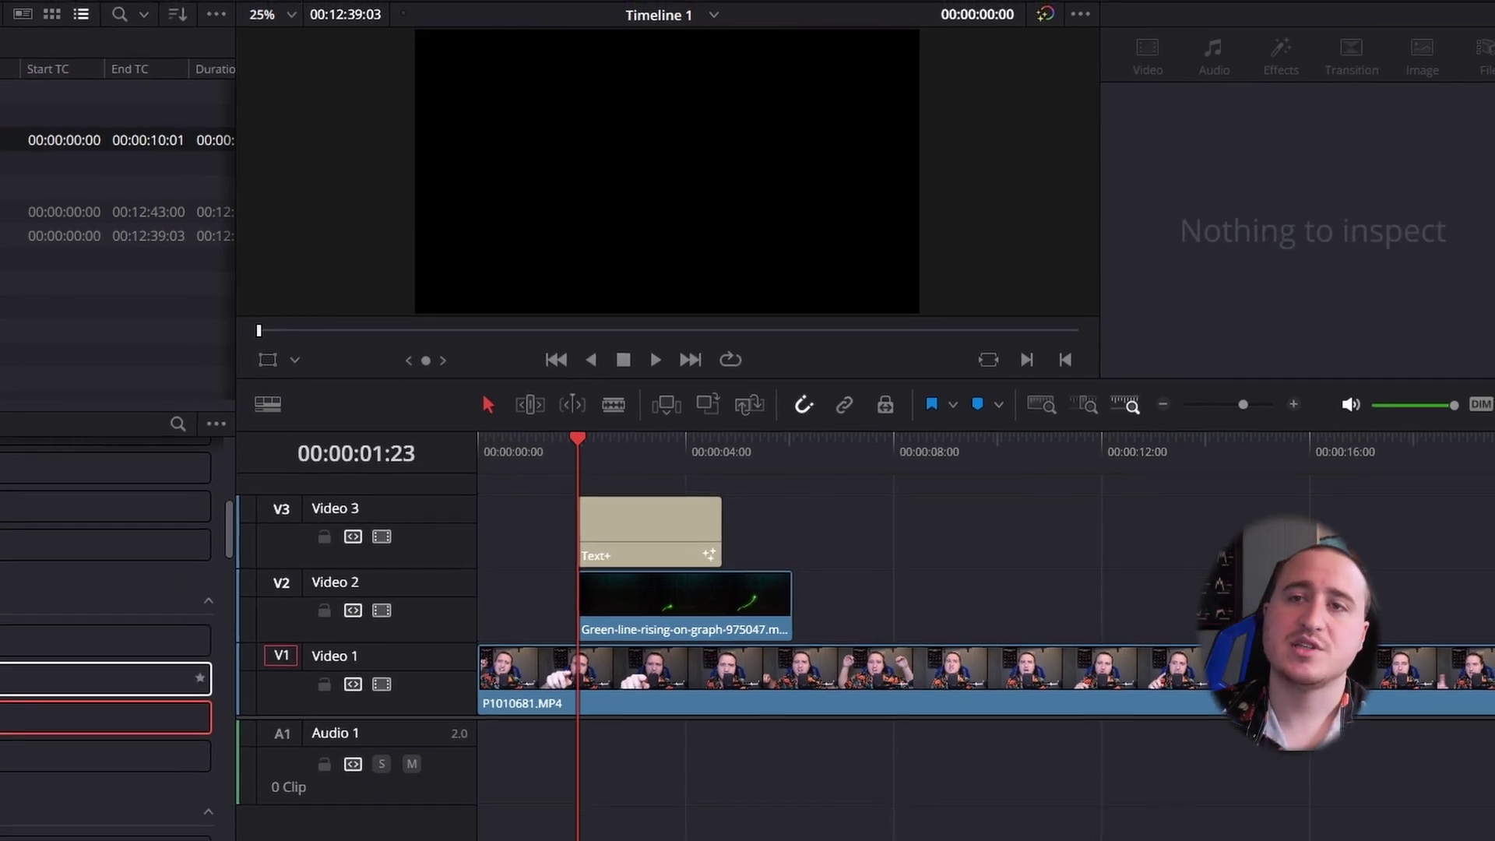
- Add Push transitions to the start and end of both the Text+ clip and the graph clip
{"action": "left_click_drag", "start_coordinate": [16, 658], "coordinate": [742, 493]}
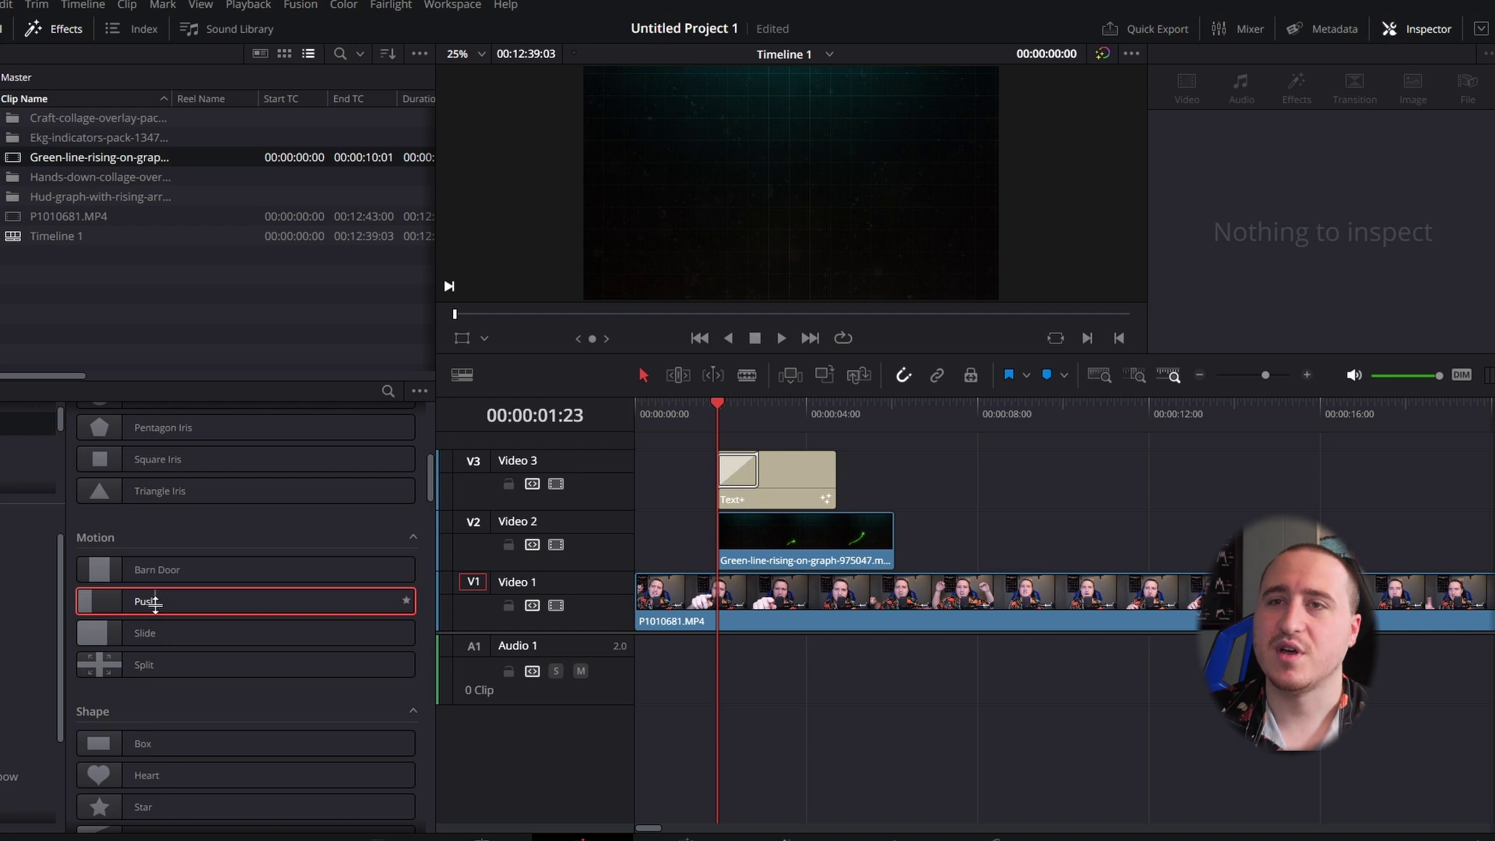
{"action": "left_click_drag", "start_coordinate": [155, 602], "coordinate": [817, 486]}
{"action": "left_click_drag", "start_coordinate": [148, 602], "coordinate": [871, 530]}
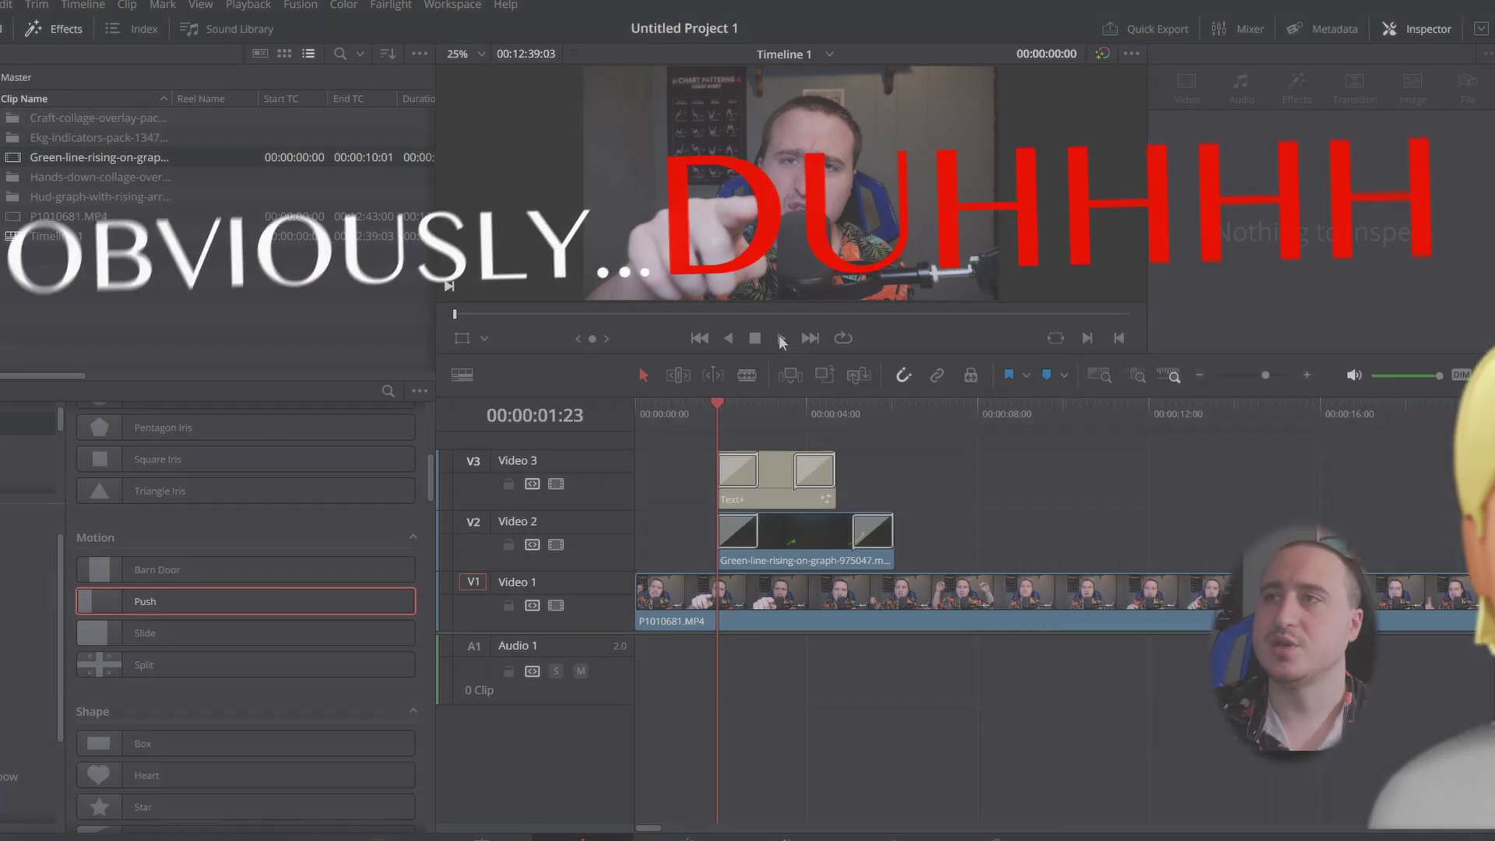
- Play back the title and graph clips to review their Push transitions
{"action": "left_click", "coordinate": [781, 338]}
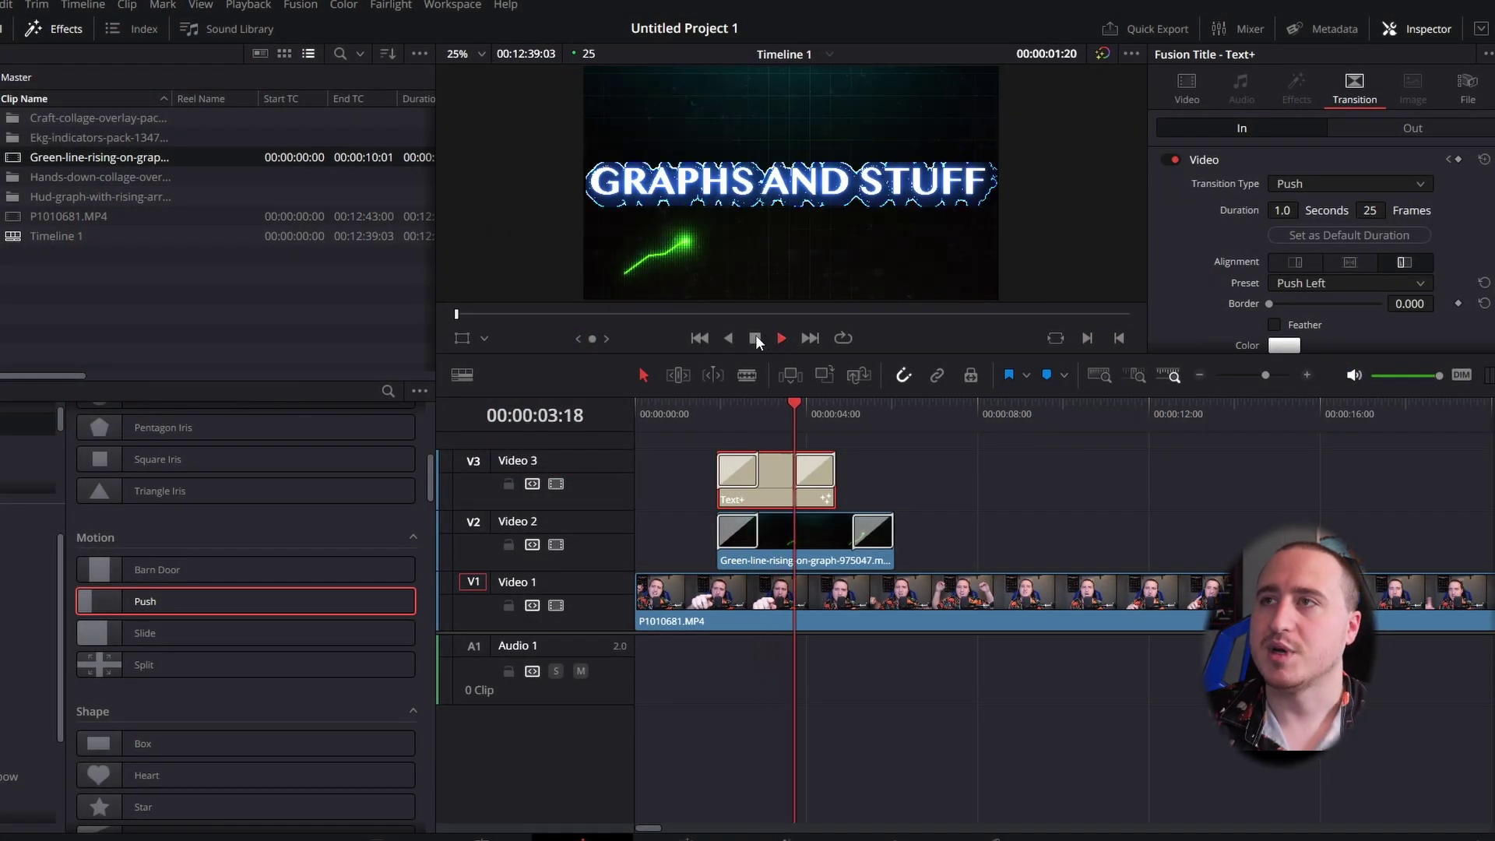
{"action": "left_click", "coordinate": [755, 338]}
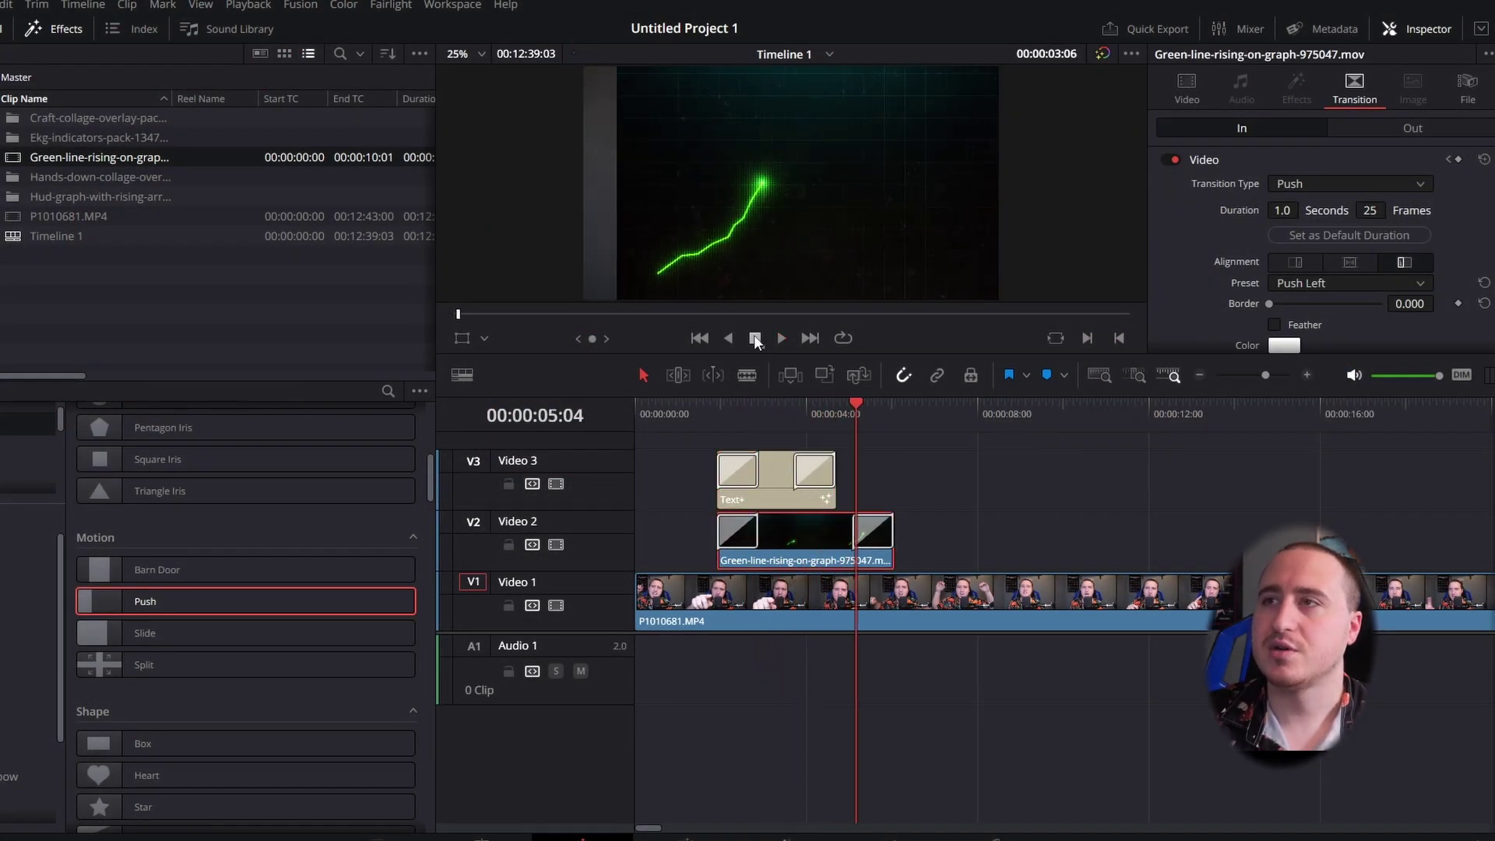
{"action": "left_click", "coordinate": [771, 490]}
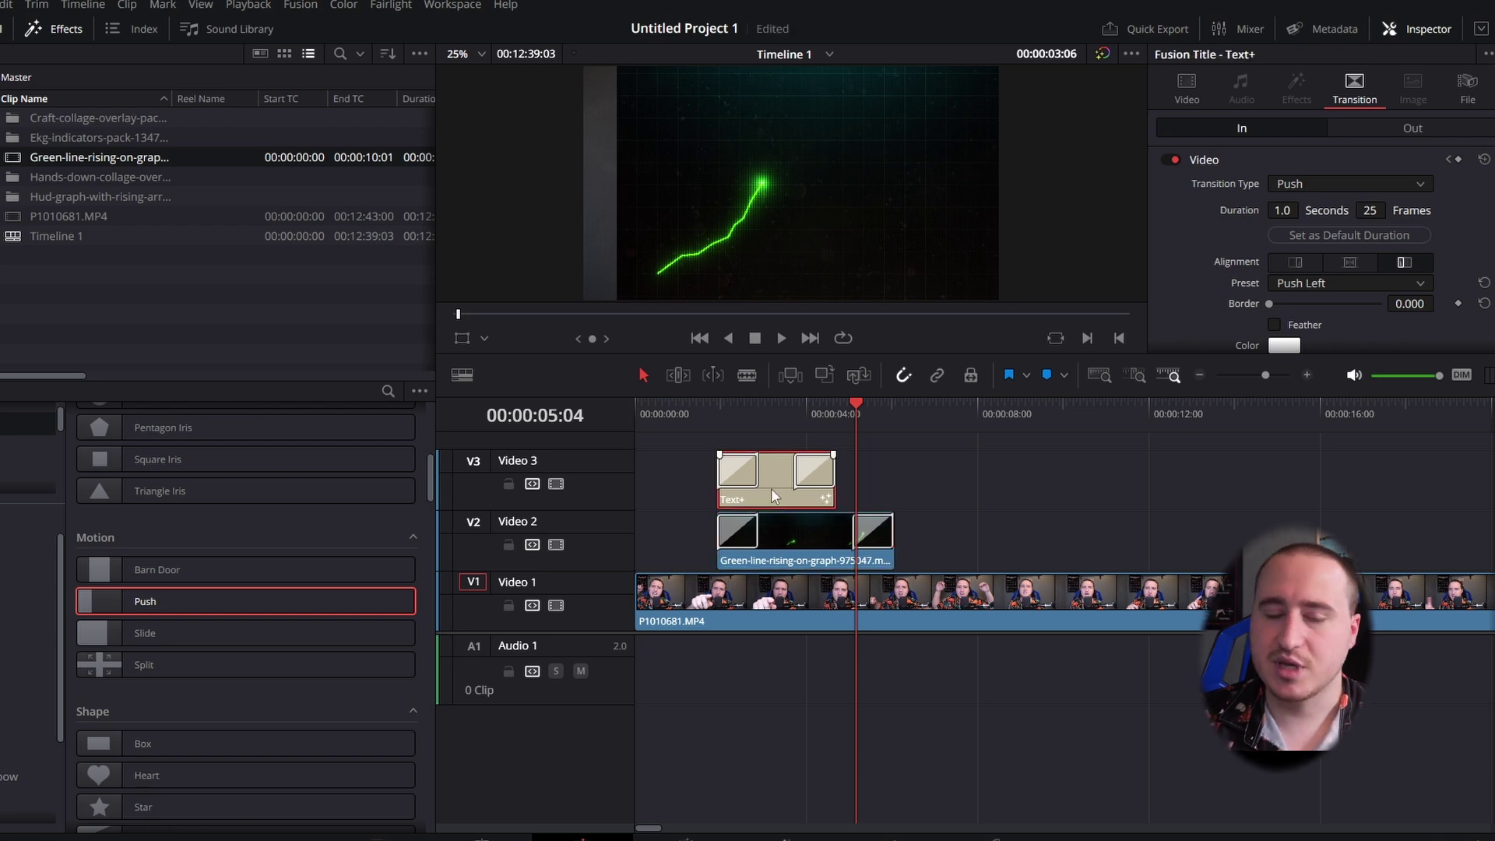
{"action": "left_click_drag", "start_coordinate": [772, 489], "coordinate": [777, 448]}
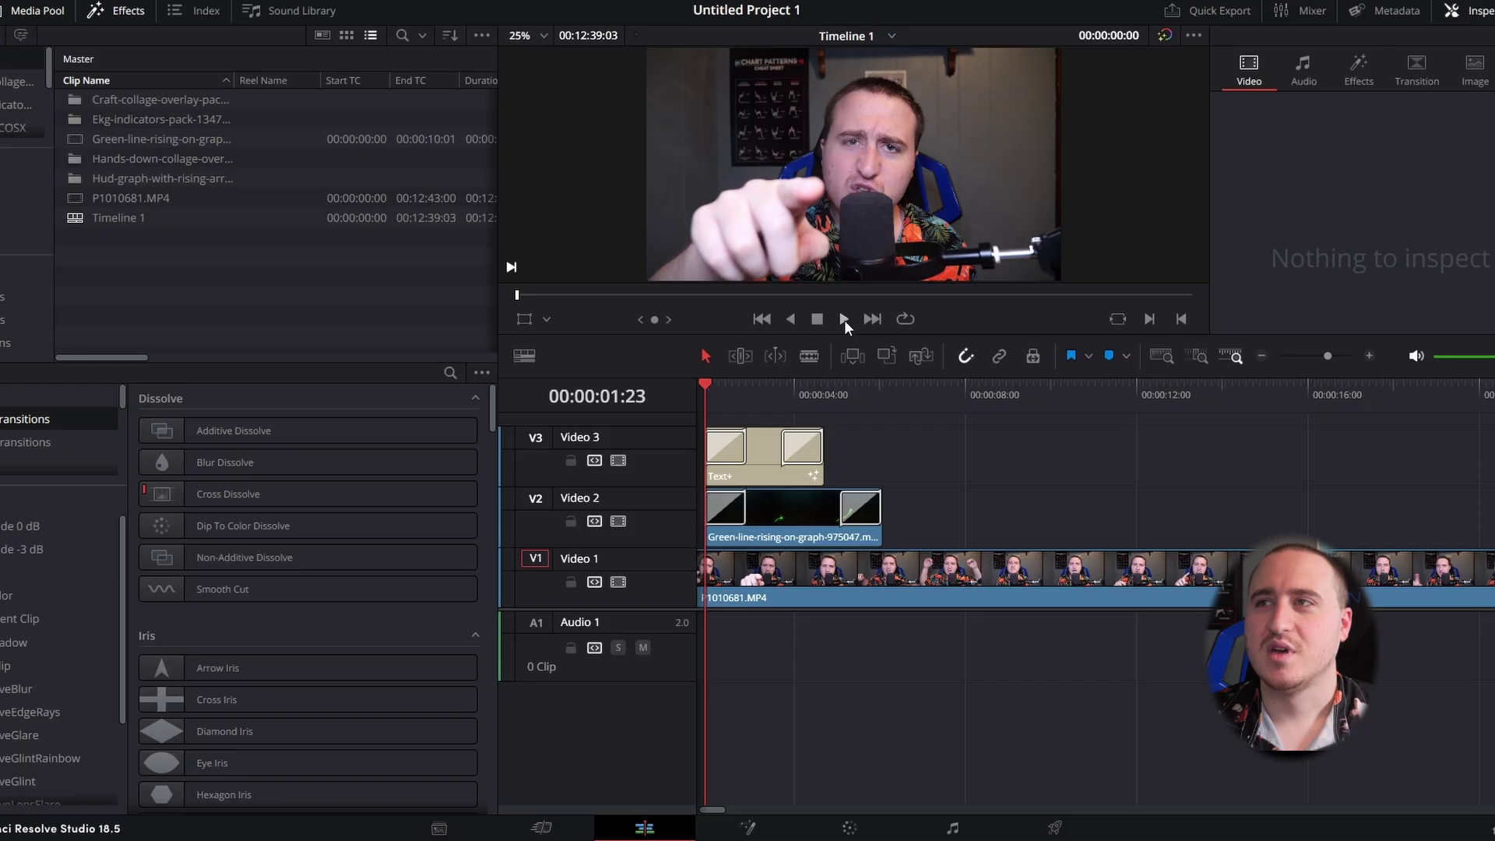
{"action": "left_click", "coordinate": [844, 320]}
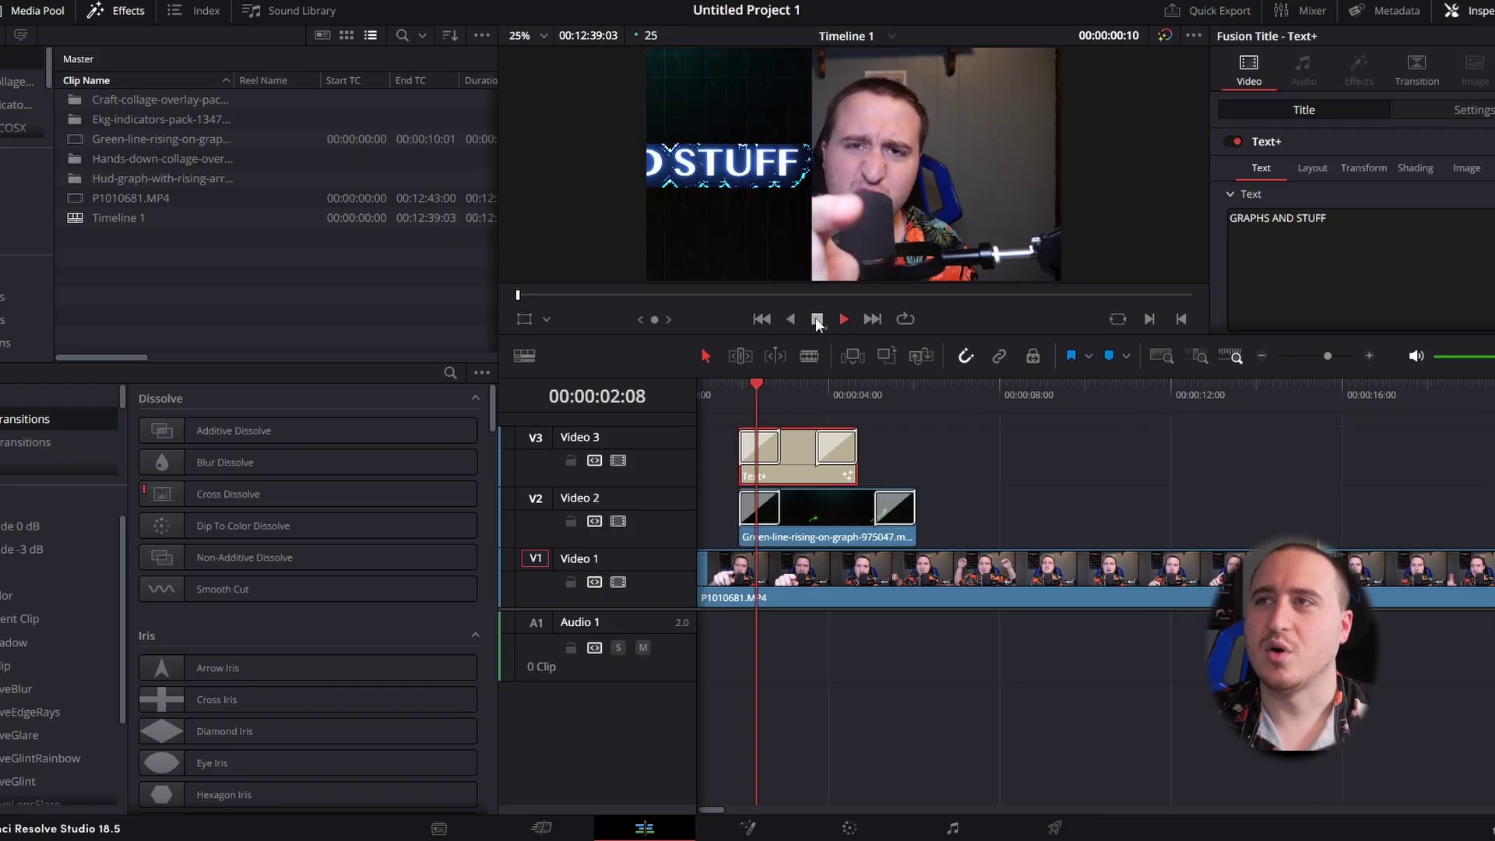
{"action": "left_click", "coordinate": [817, 320]}
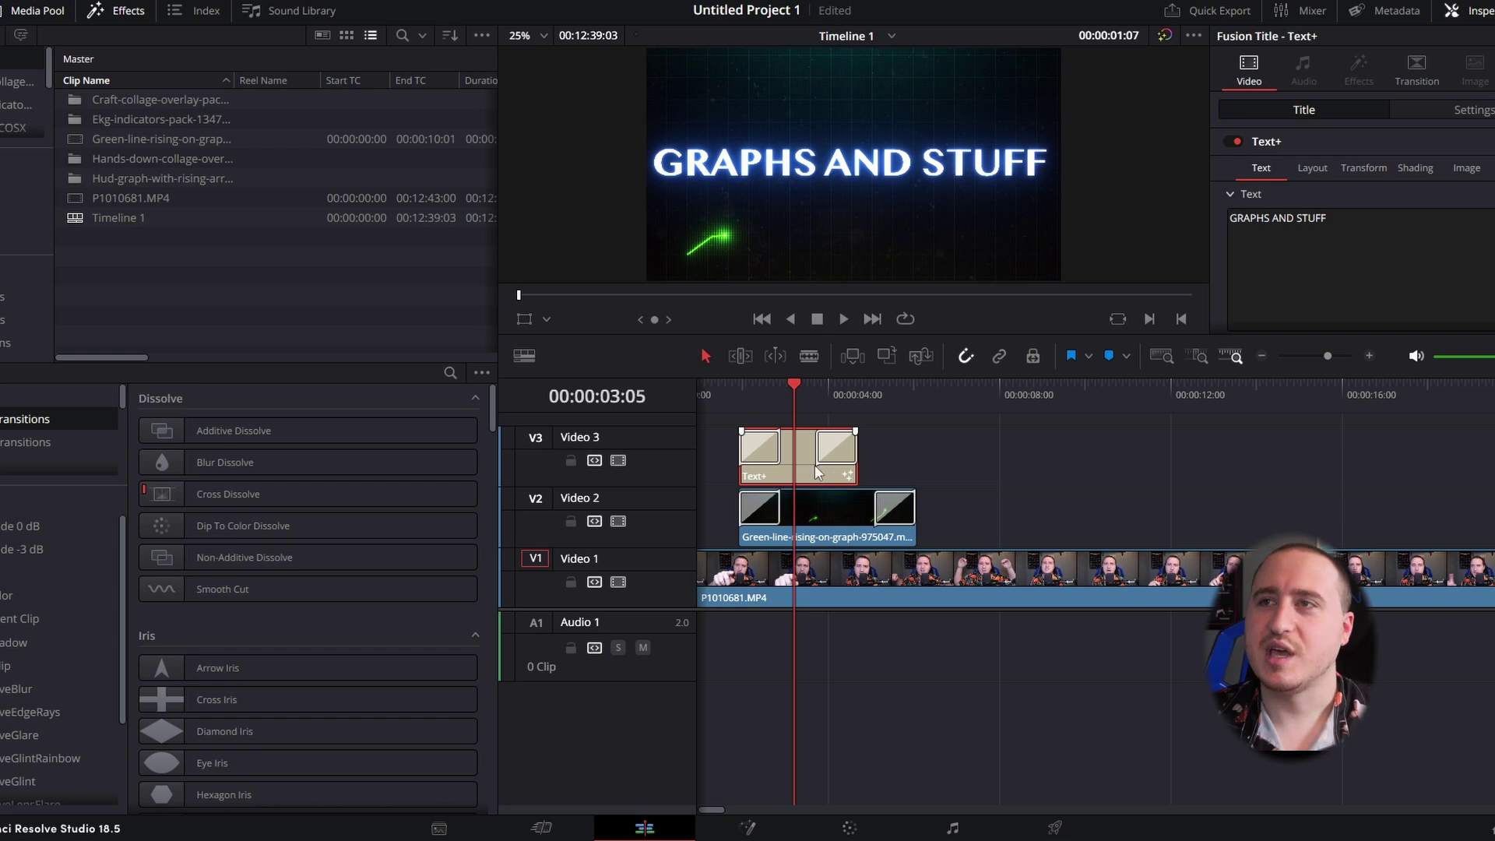
- Add a video track above Video 3 and duplicate the Text+ clip onto Video 4, aligned with the original
{"action": "right_click", "coordinate": [663, 456]}
{"action": "left_click", "coordinate": [690, 461]}
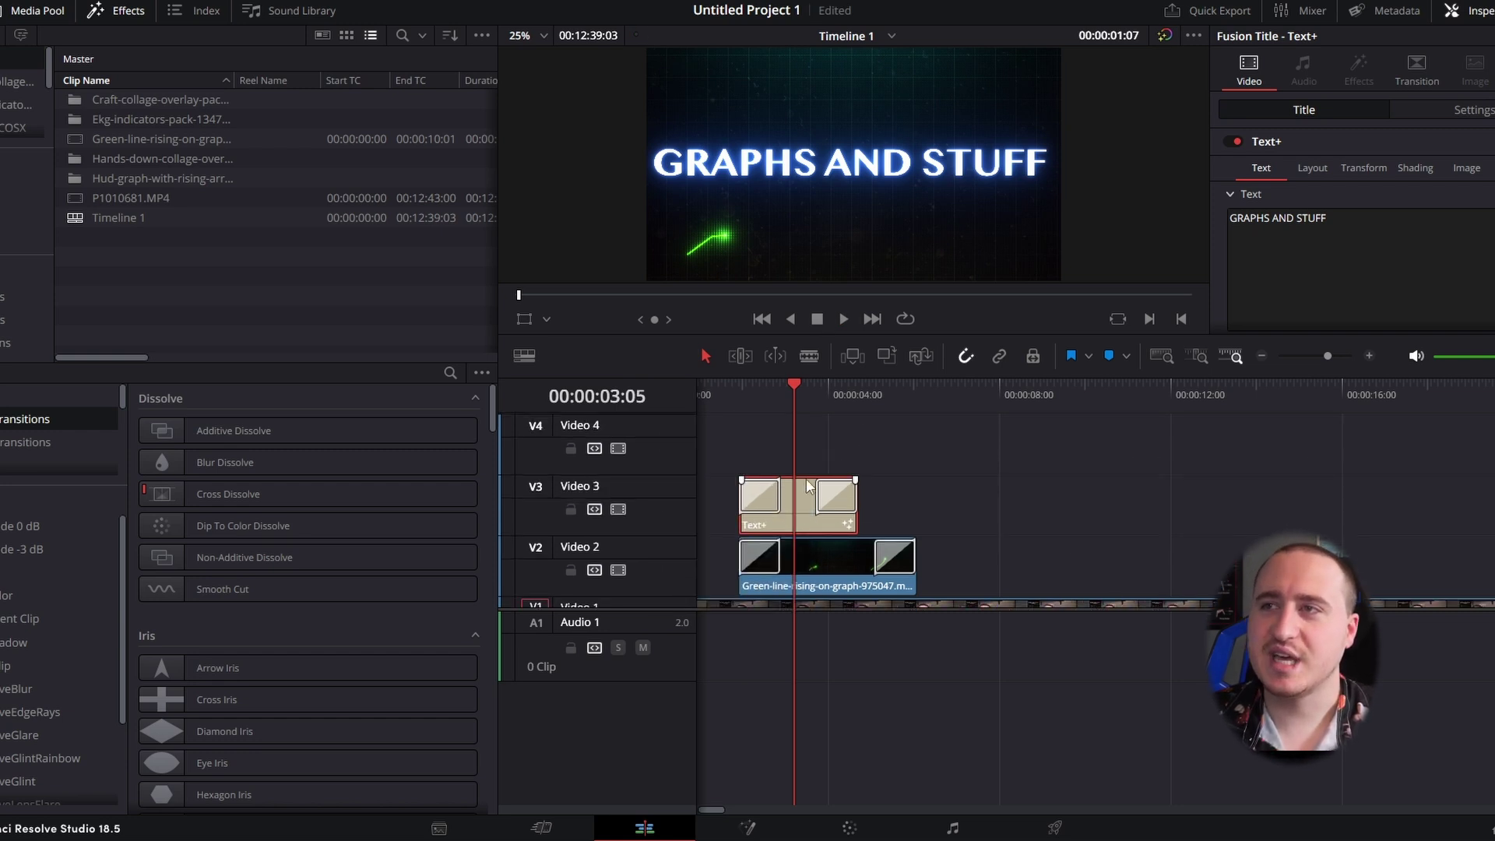
{"action": "left_click", "coordinate": [815, 461]}
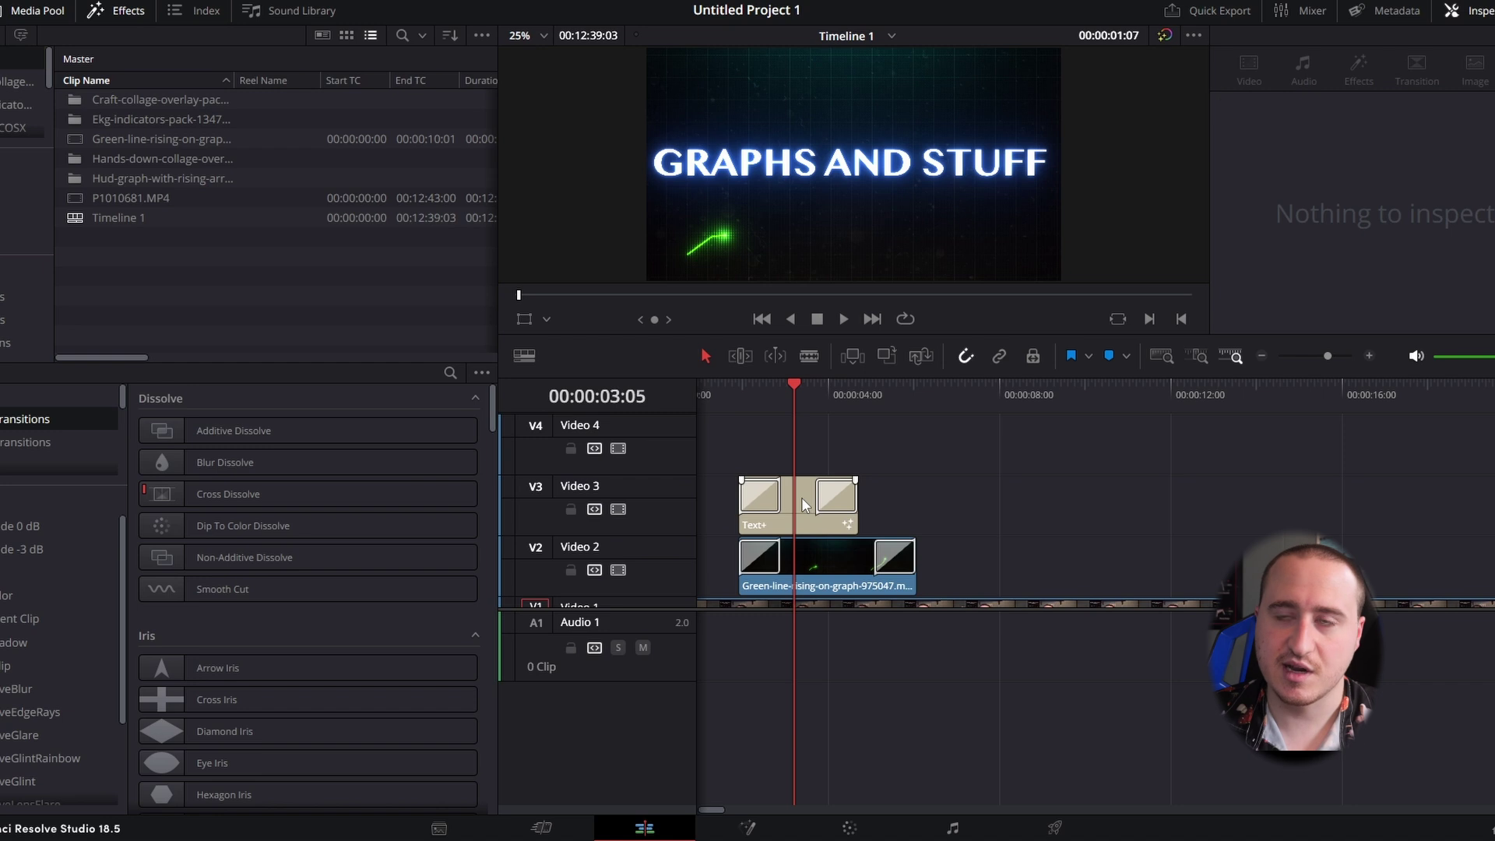
{"action": "left_click", "coordinate": [802, 498]}
{"action": "left_click_drag", "start_coordinate": [802, 497], "coordinate": [801, 447]}
- Change the starting transition of the duplicated Text+ clip on Video 4 to the Slide type
{"action": "left_click", "coordinate": [766, 437]}
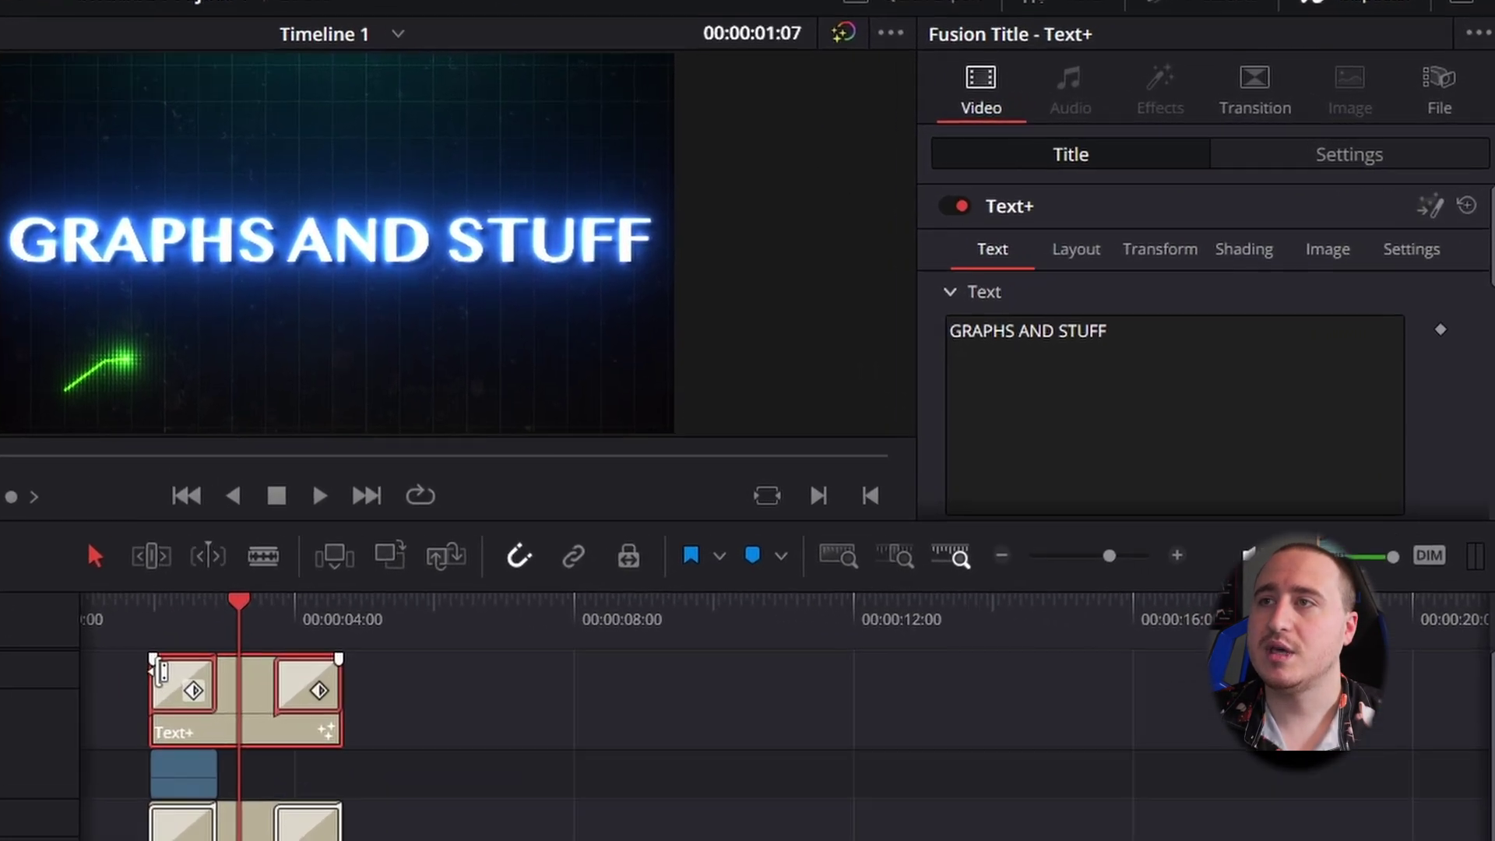
{"action": "left_click", "coordinate": [726, 436]}
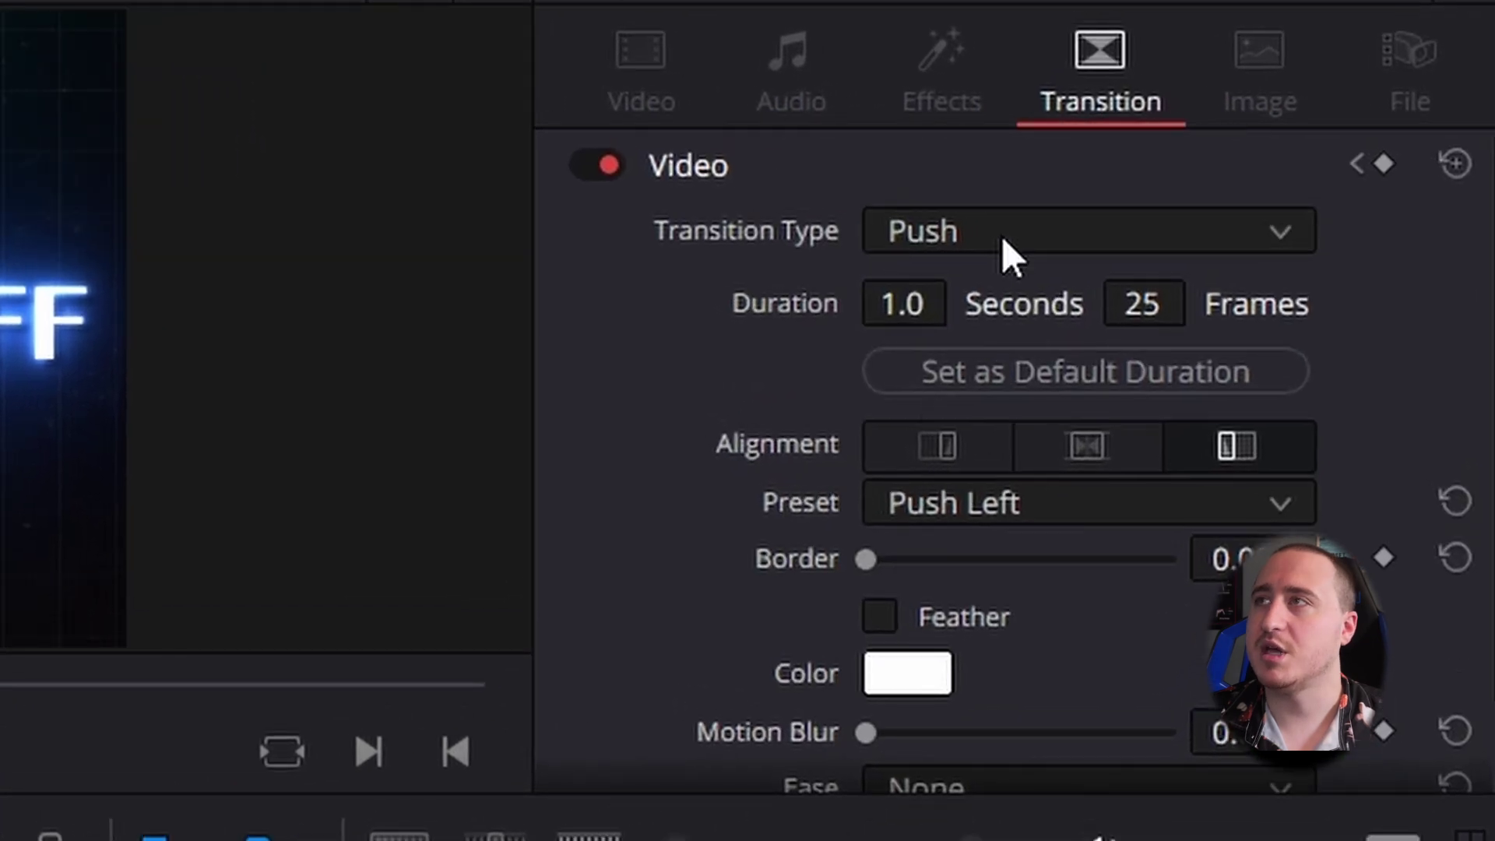
{"action": "left_click", "coordinate": [1081, 217]}
{"action": "scroll", "coordinate": [978, 620], "scroll_direction": "up", "scroll_amount": 4}
{"action": "scroll", "coordinate": [993, 618], "scroll_direction": "down", "scroll_amount": 8}
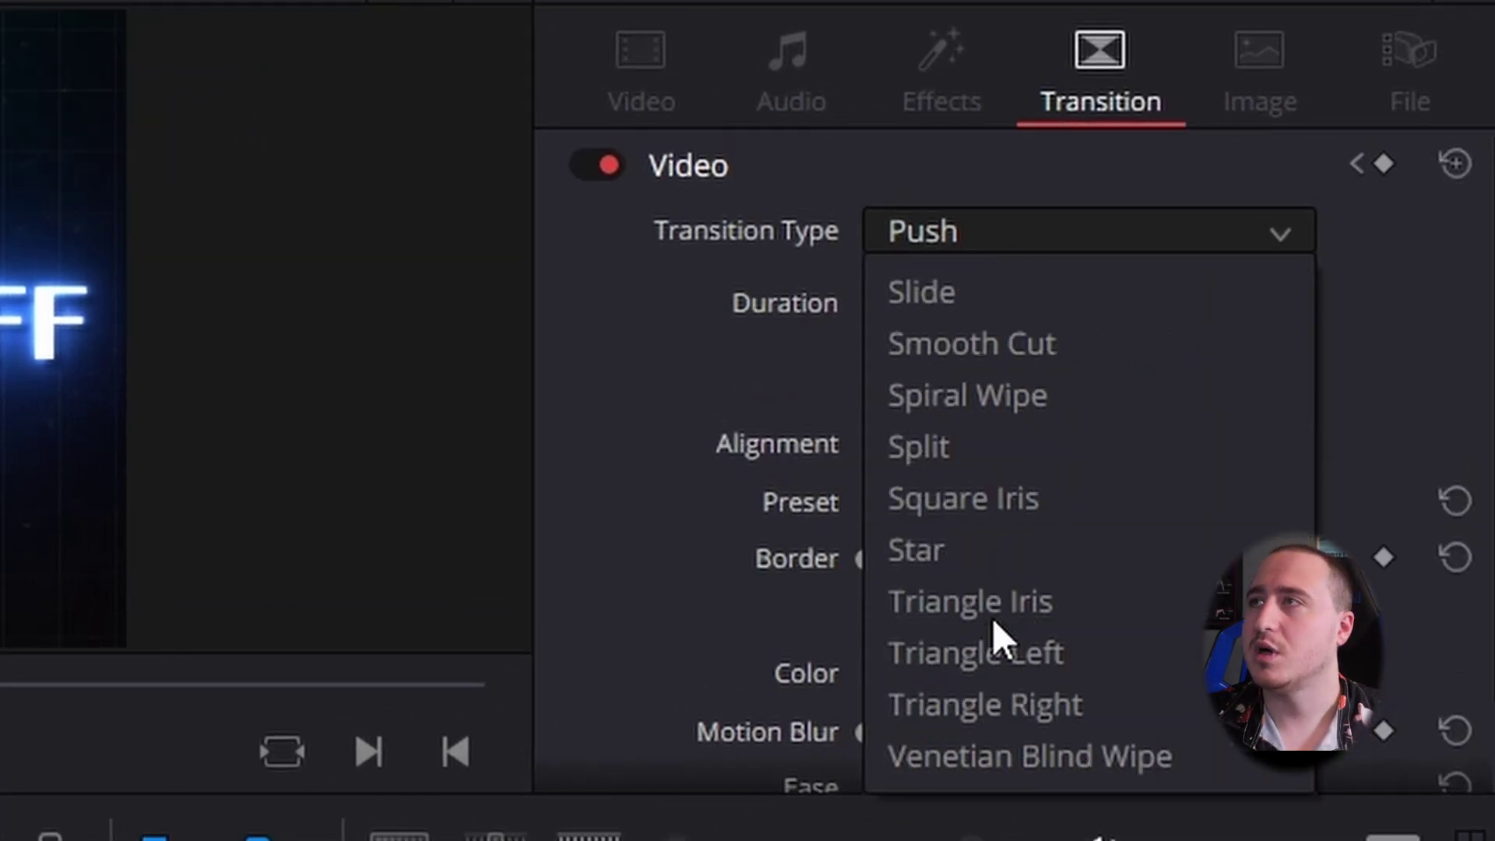
{"action": "left_click", "coordinate": [933, 296]}
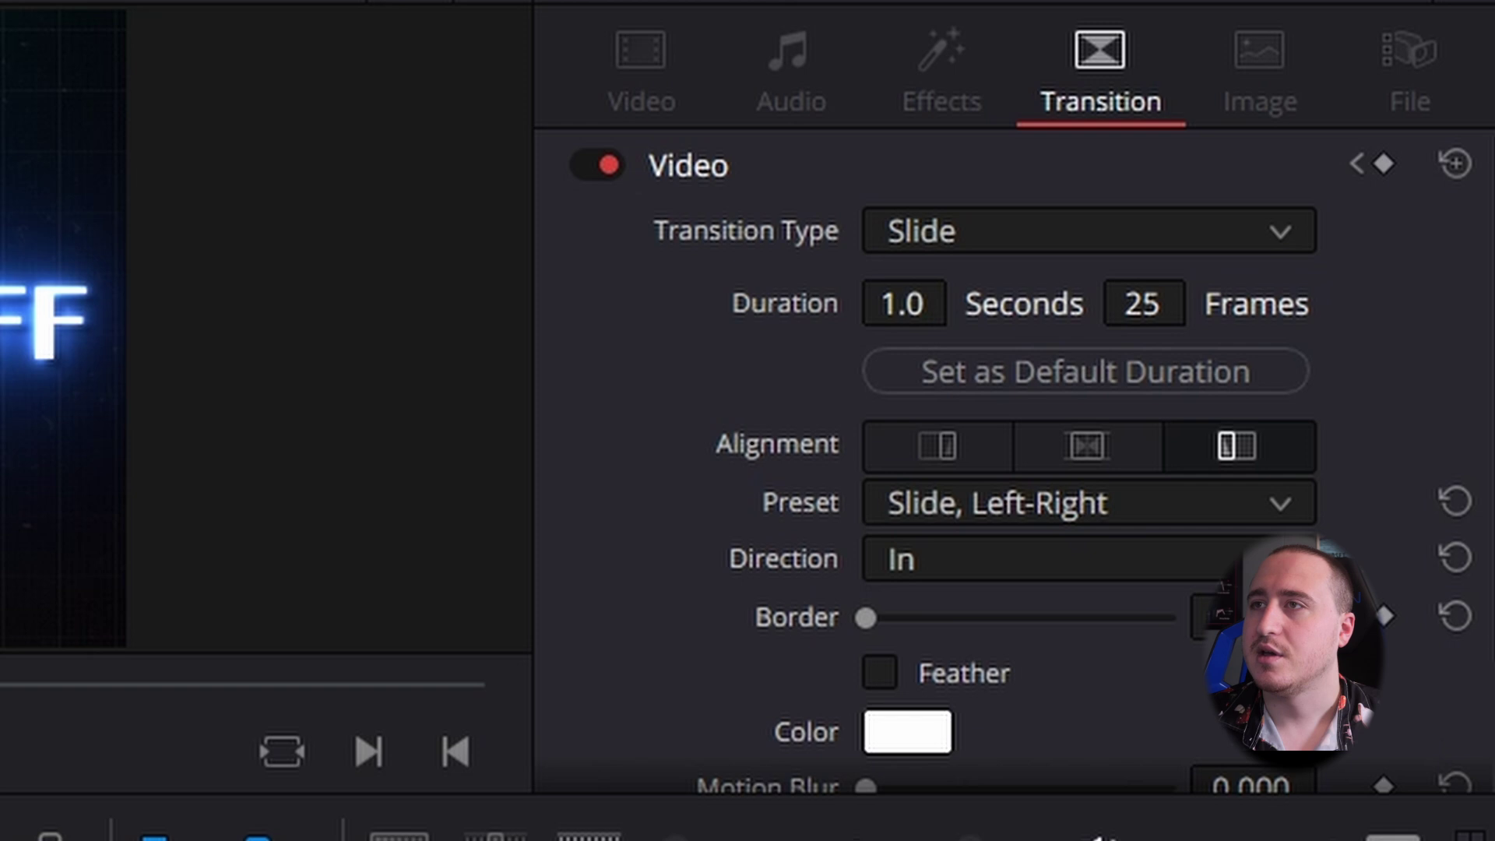
{"action": "key", "text": "ctrl+z"}
{"action": "left_click", "coordinate": [1025, 228]}
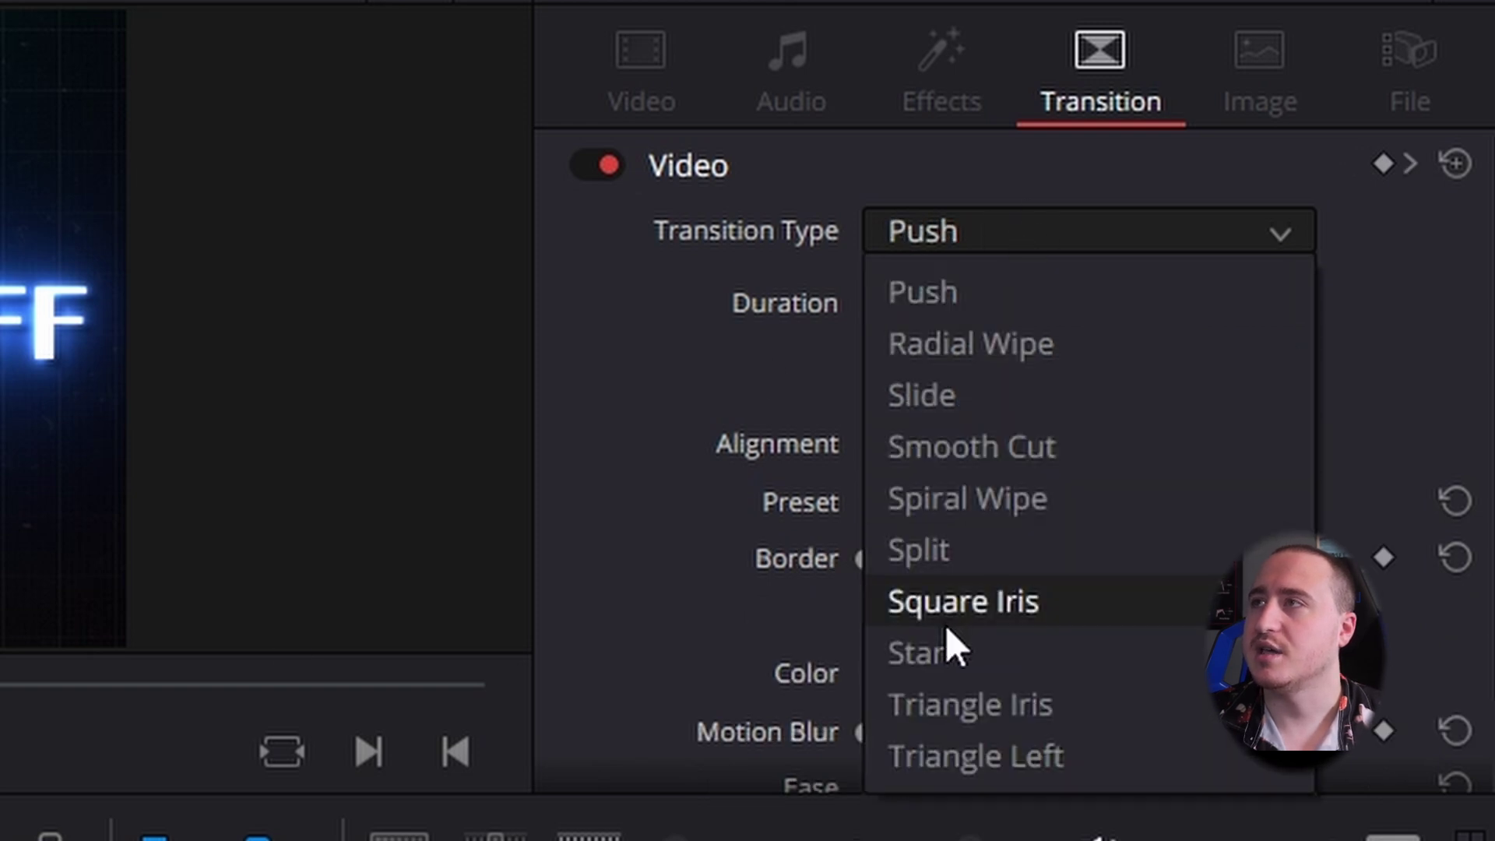
{"action": "left_click", "coordinate": [966, 394]}
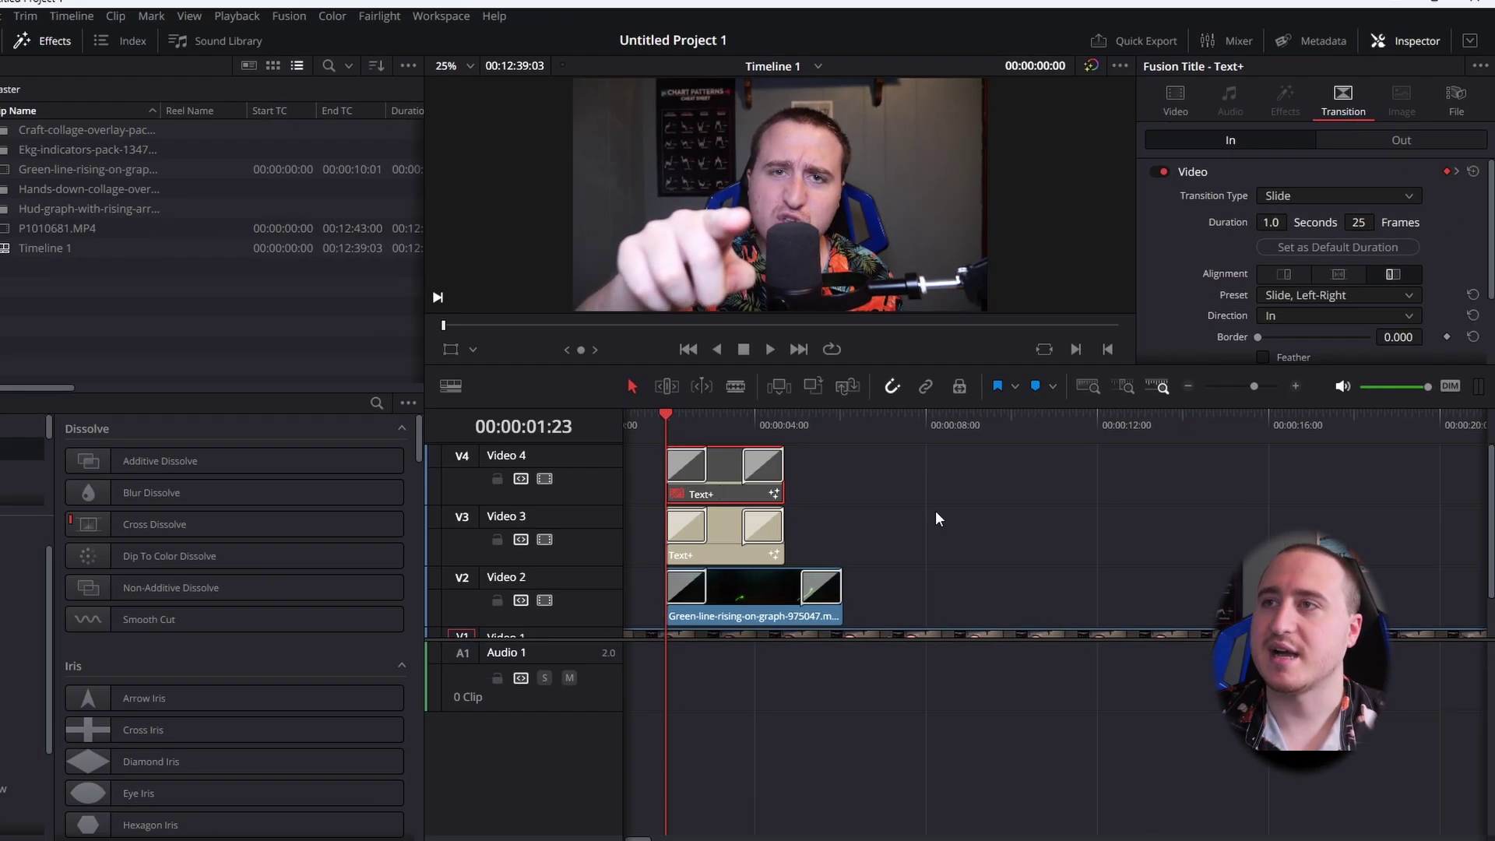
- Play back the Push title on Video 3, and disable it in favour of the Slide title on Video 4
{"action": "key", "text": "space"}
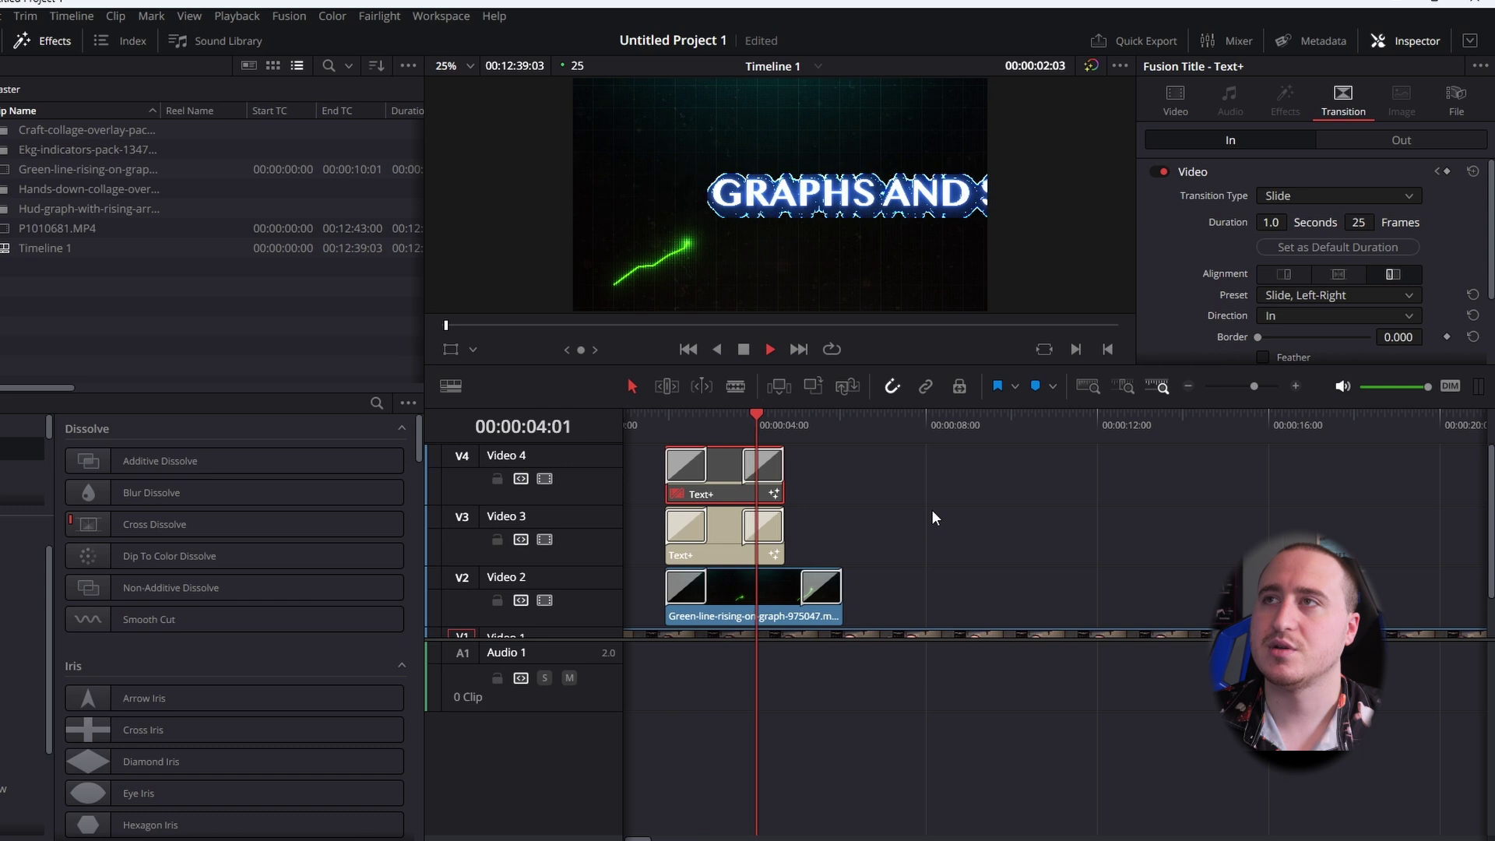
{"action": "key", "text": "space"}
{"action": "left_click", "coordinate": [715, 478]}
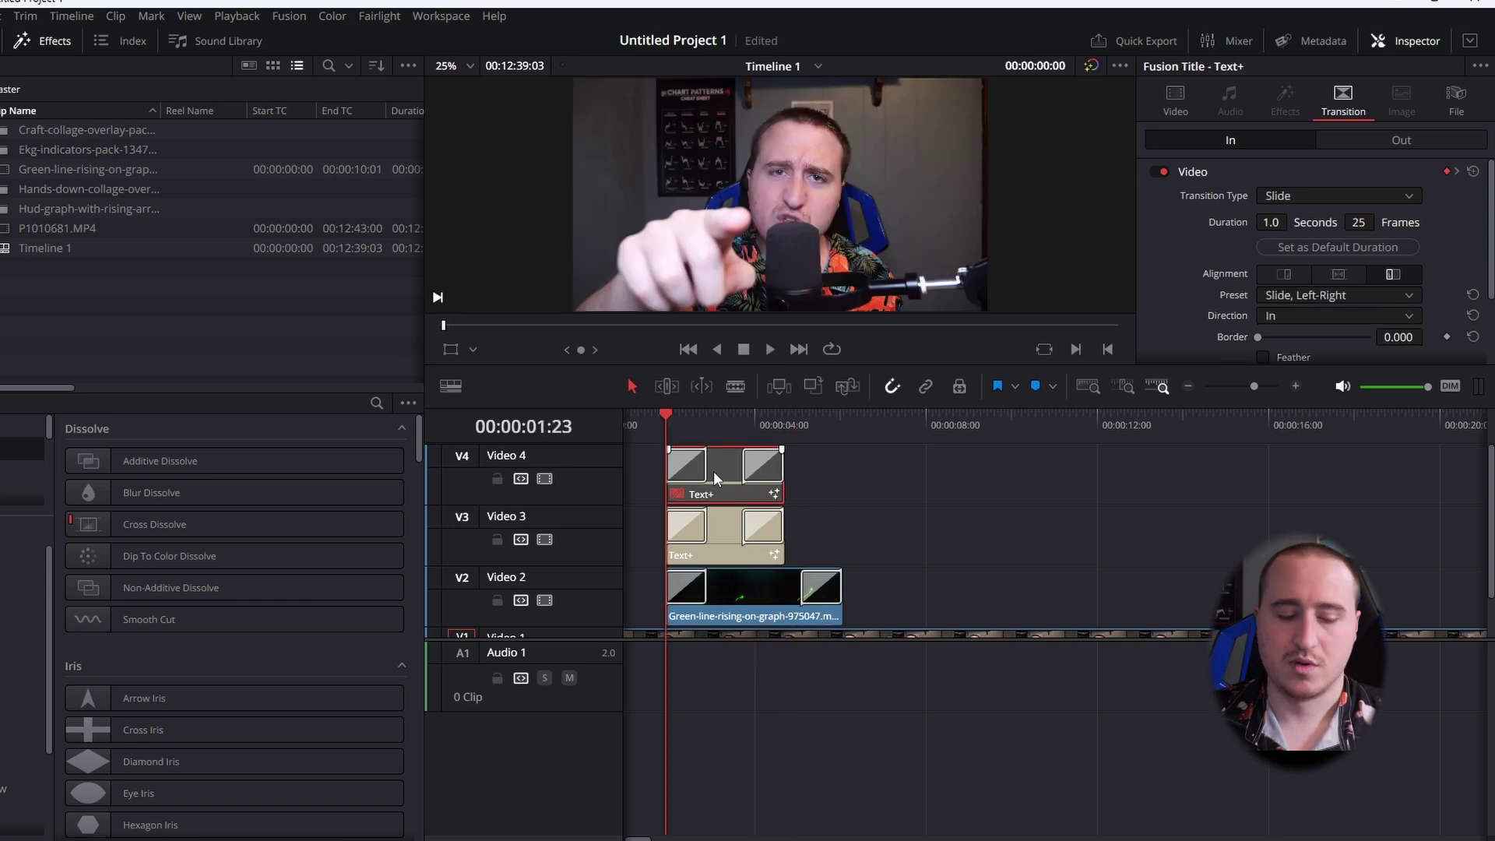
{"action": "key", "text": "d"}
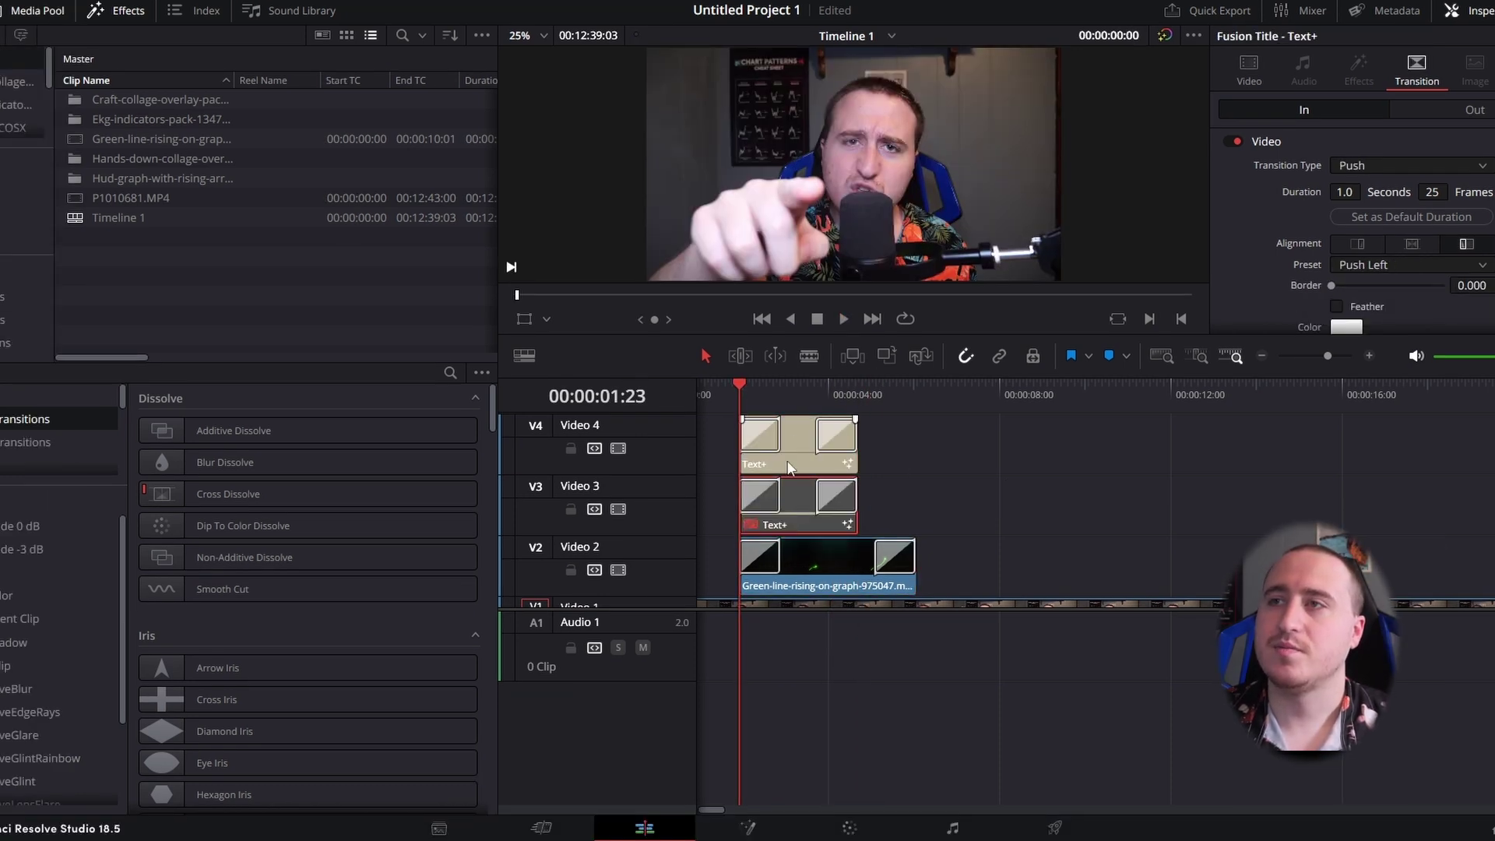
- Play back the Slide title and inspect the two Text+ clips to compare their starting transitions
{"action": "key", "text": "space"}
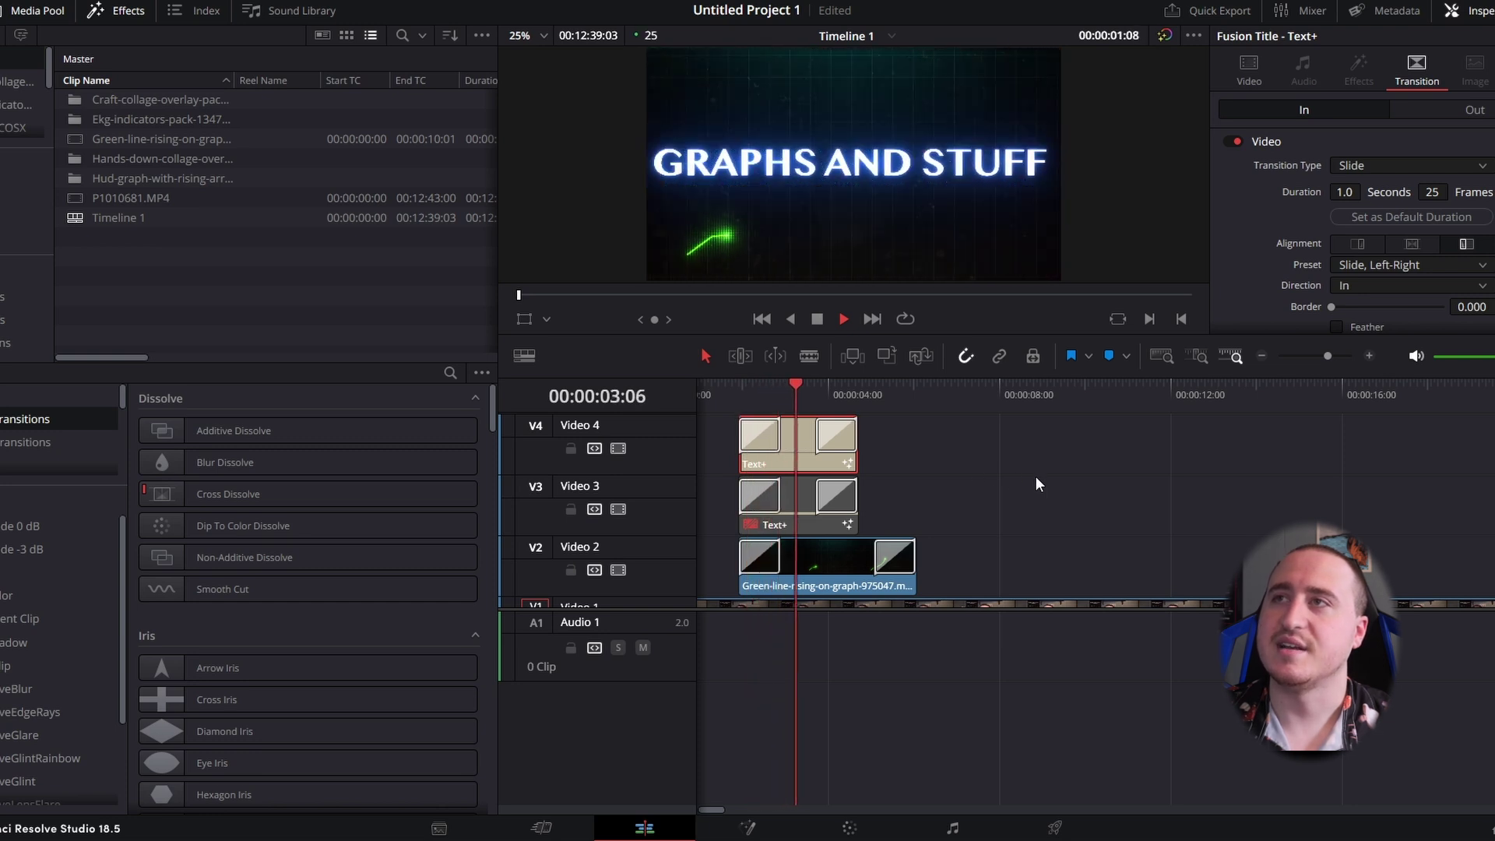
{"action": "key", "text": "space"}
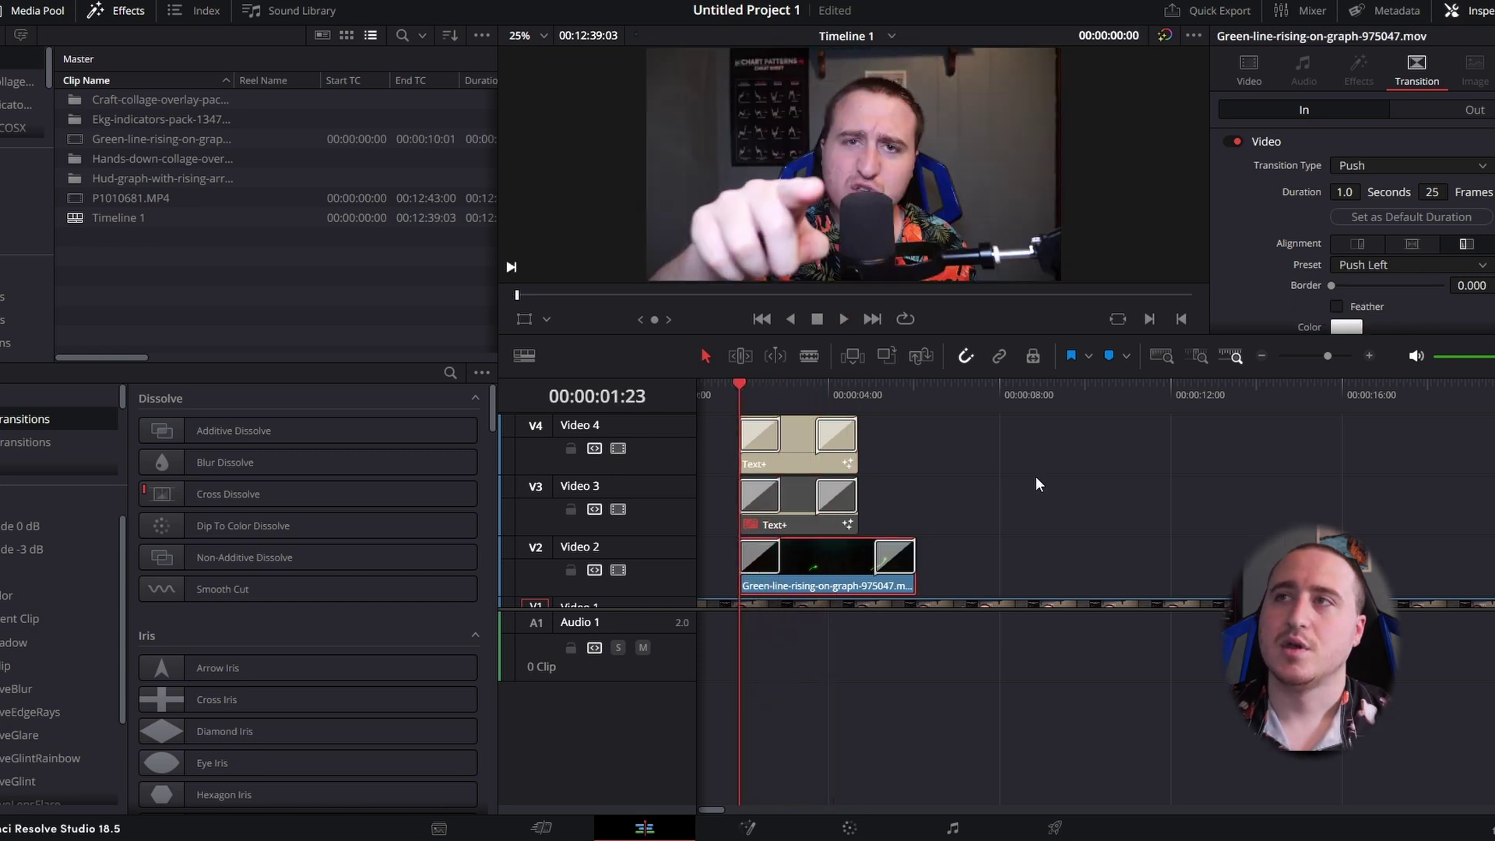
{"action": "left_click", "coordinate": [802, 506]}
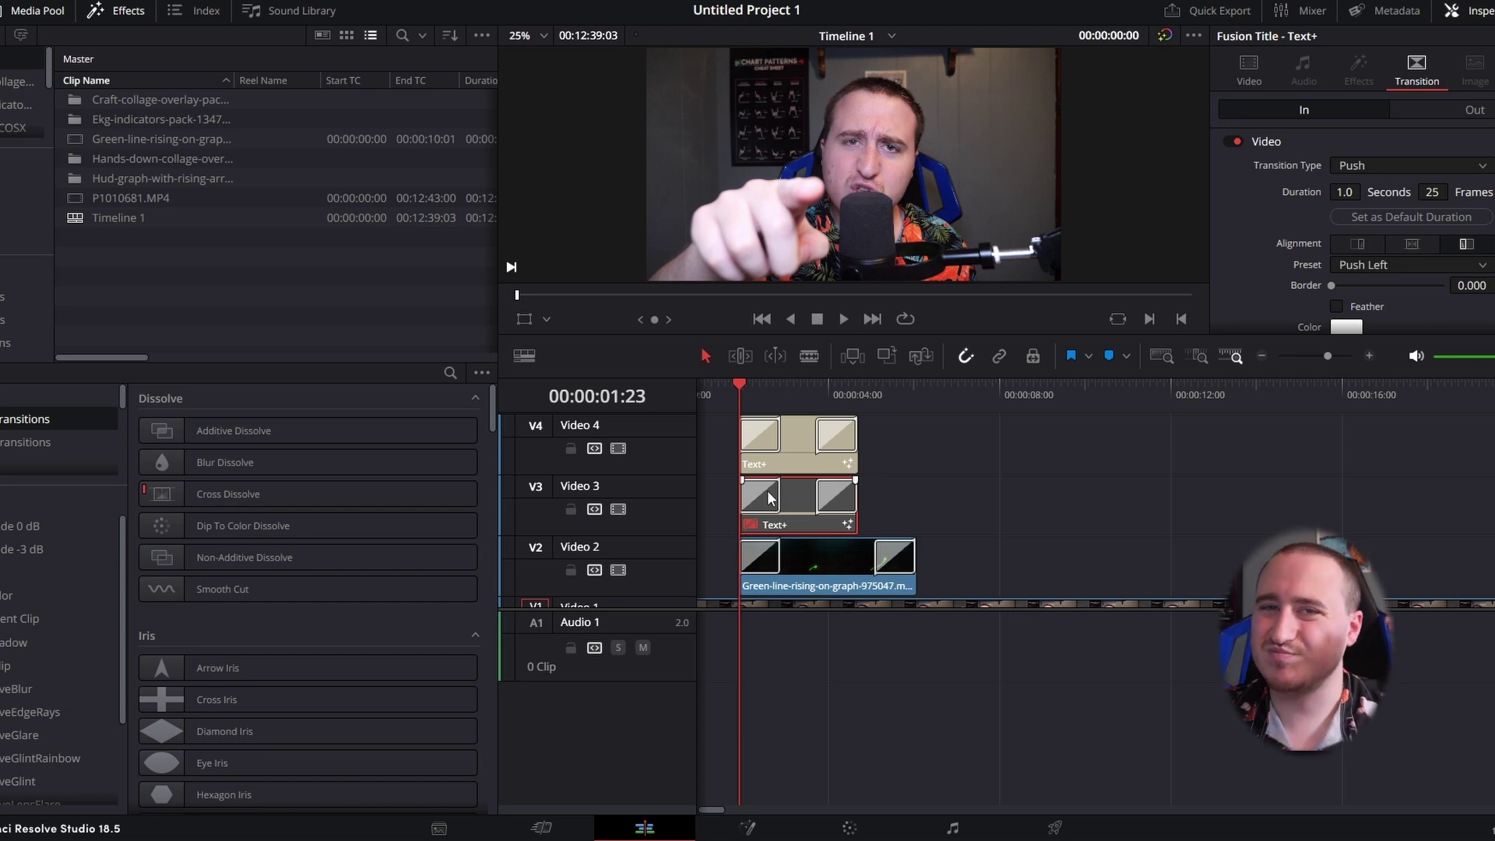
{"action": "left_click", "coordinate": [798, 445]}
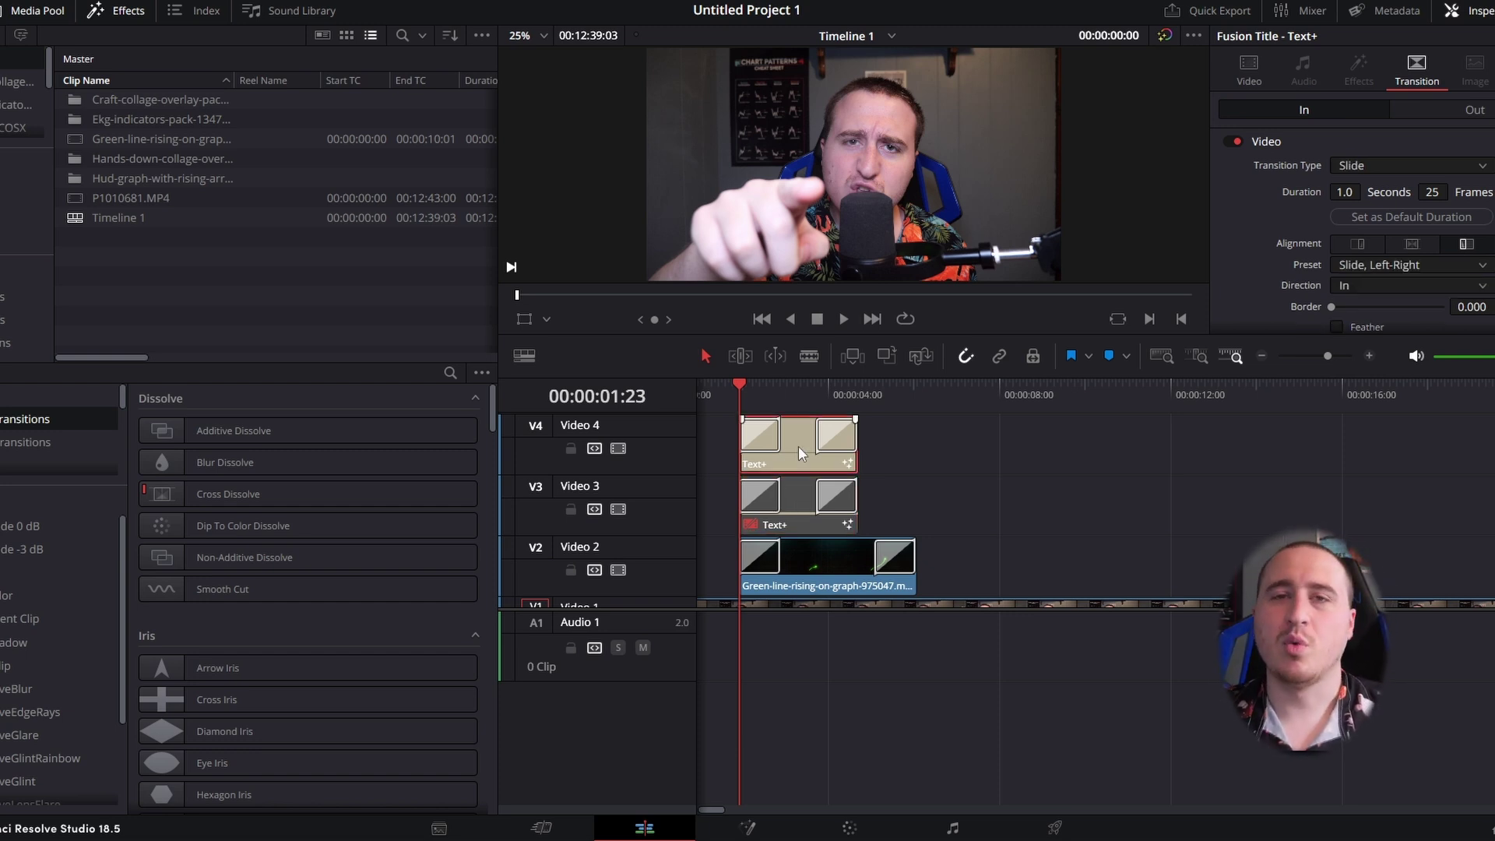